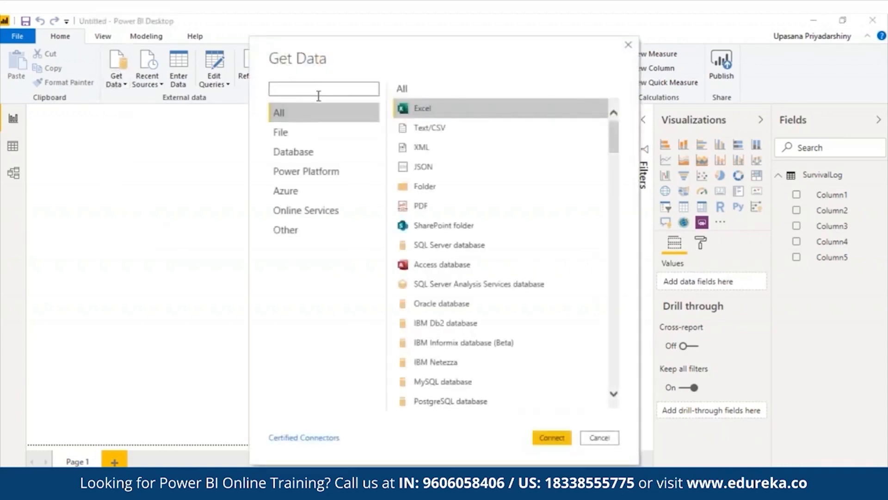
Step: Create a blank query from the Other category of data sources
click(299, 231)
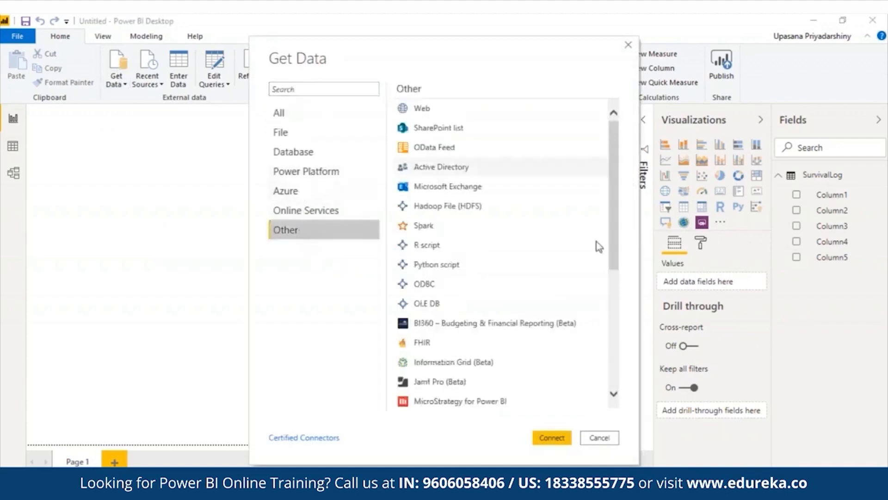
drag(613, 242, 628, 362)
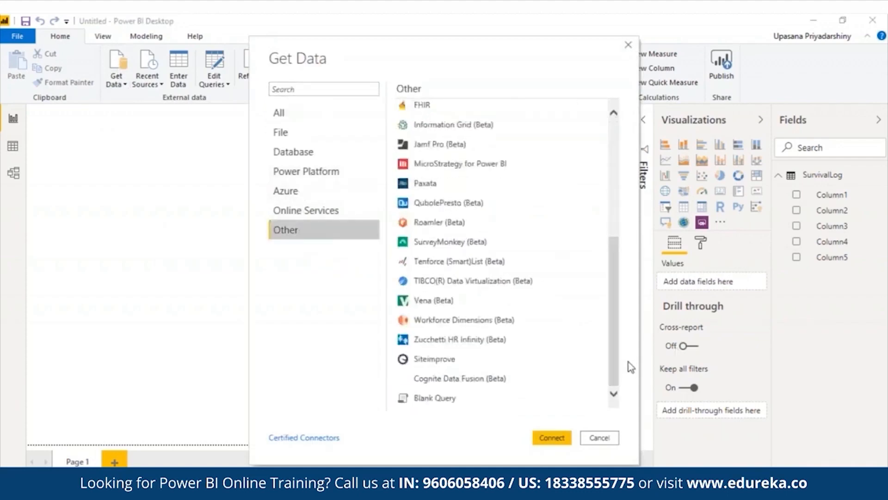
click(444, 399)
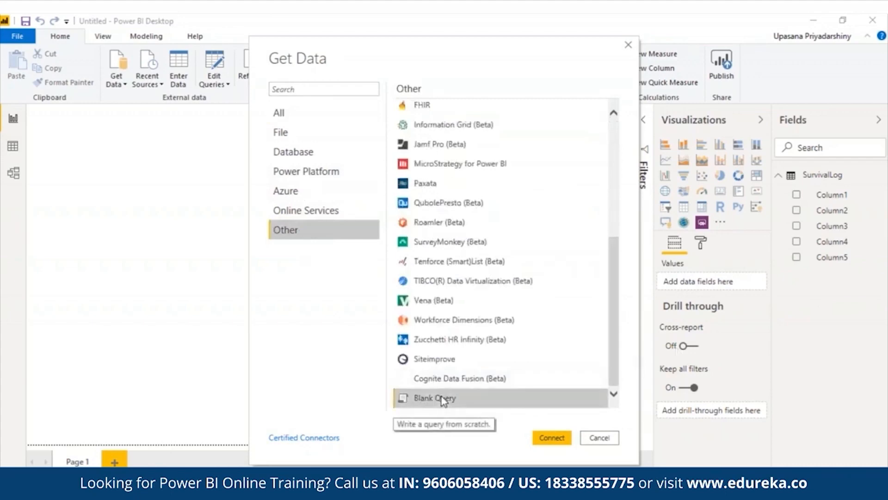
double_click(444, 400)
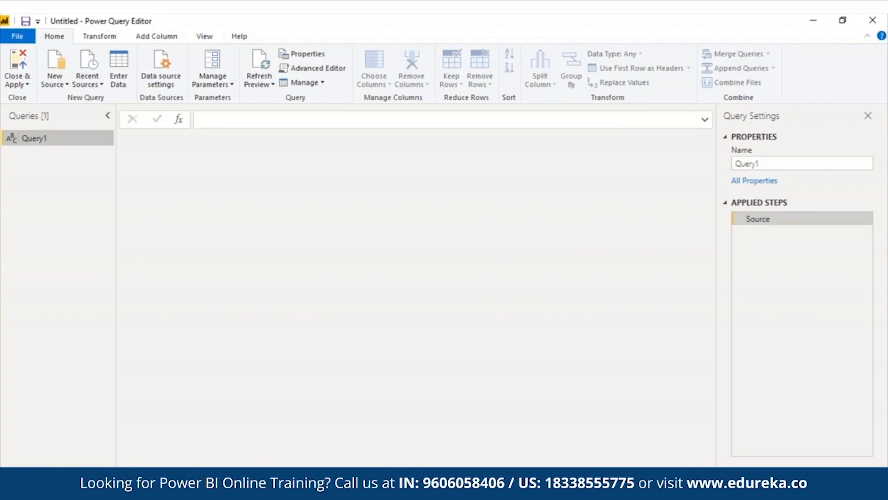
Step: Rename the new query to SurvivalLog and check its name in the query properties
right_click(94, 140)
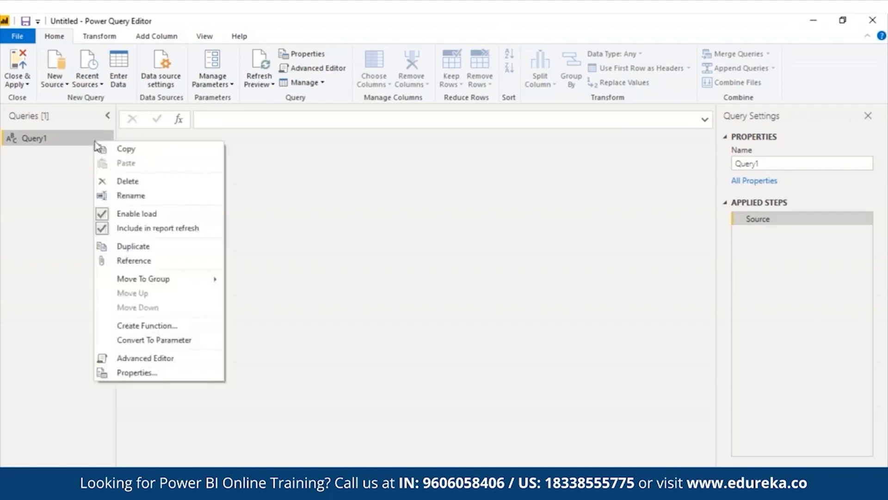
click(208, 197)
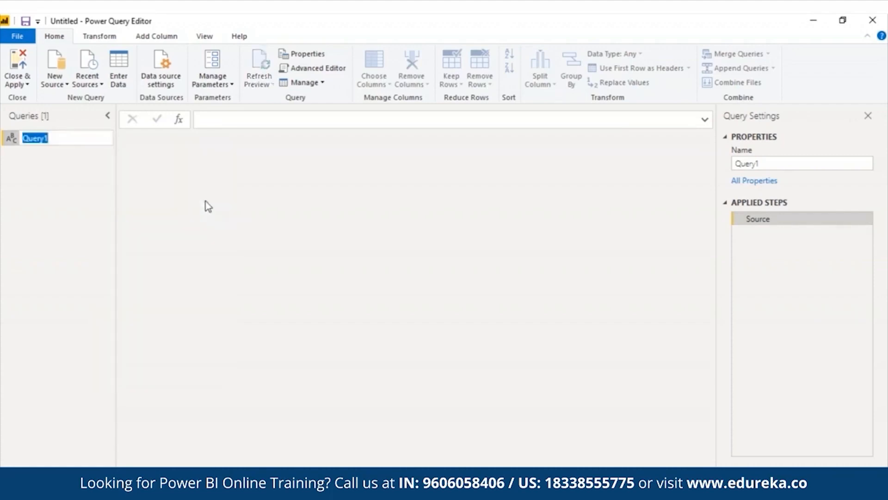
text(SurvivalLog)
key(Return)
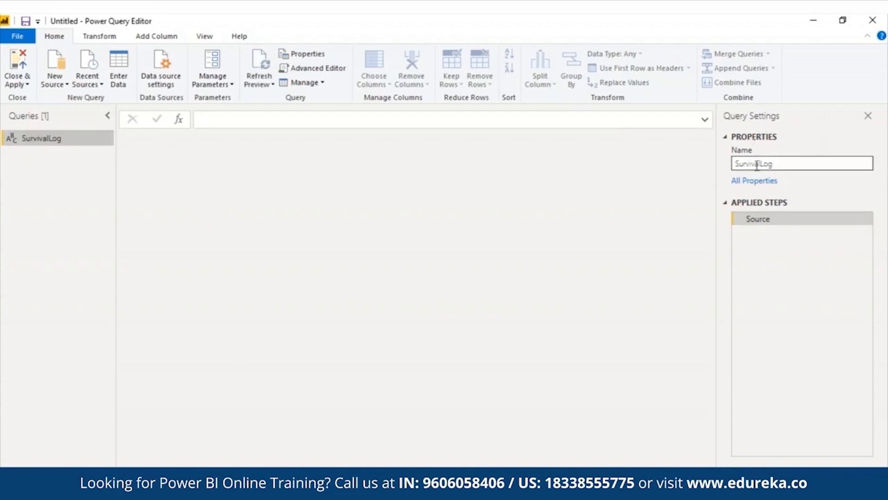
drag(736, 164, 783, 165)
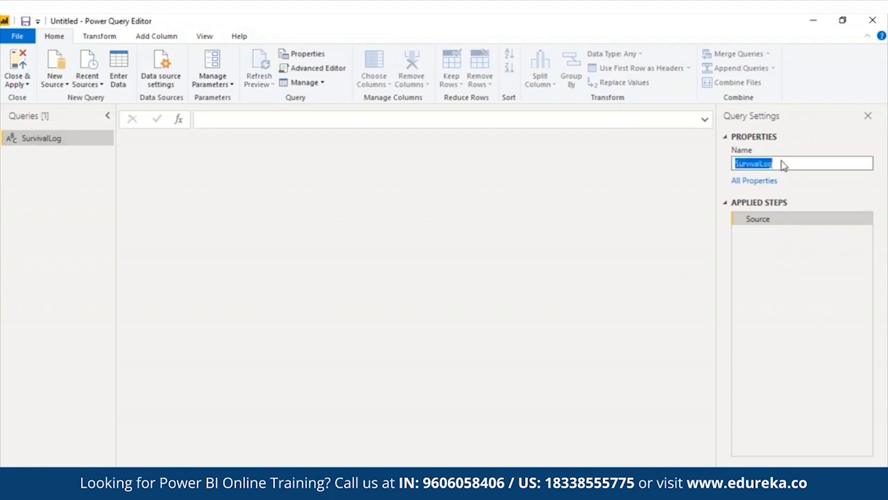
click(644, 177)
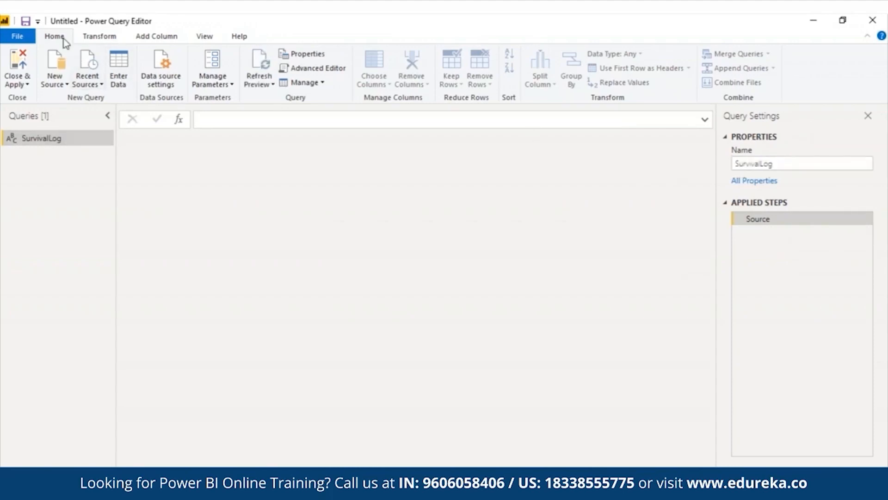
Step: In the Advanced Editor, replace the default code with a GetPassengers step reading C:\DataFiles\titanic.csv through Csv.Document, comma delimiter, encoding 1252, and in GetPassengers on line two
click(203, 38)
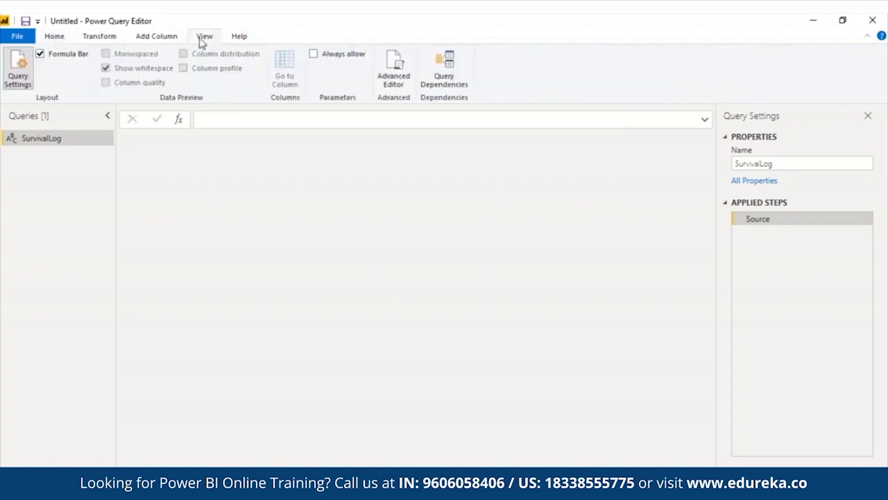
click(394, 67)
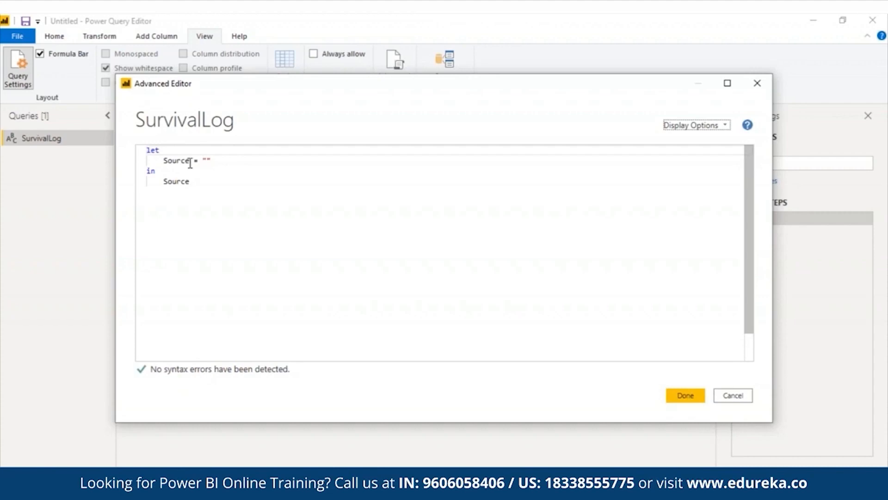
drag(212, 160, 201, 161)
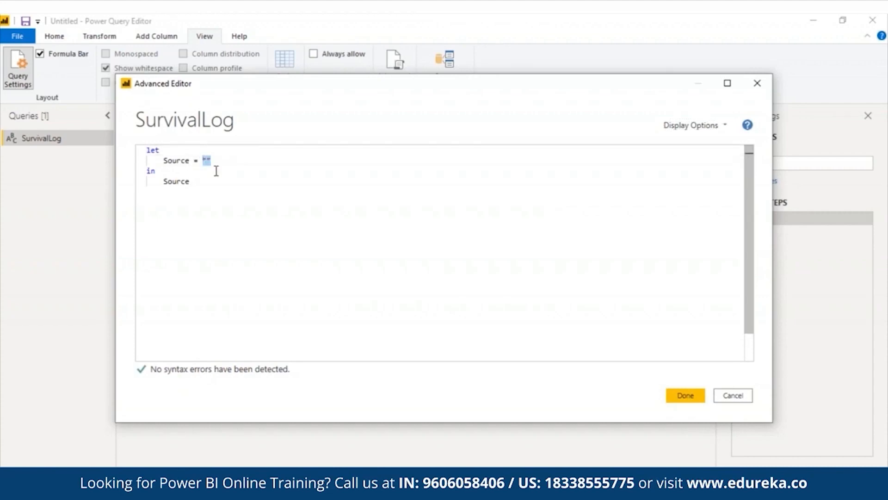
click(231, 181)
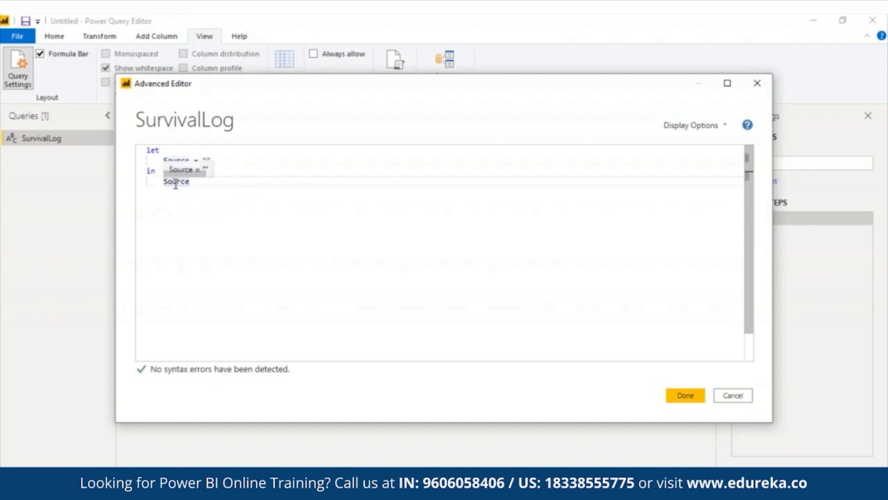
drag(190, 181, 159, 183)
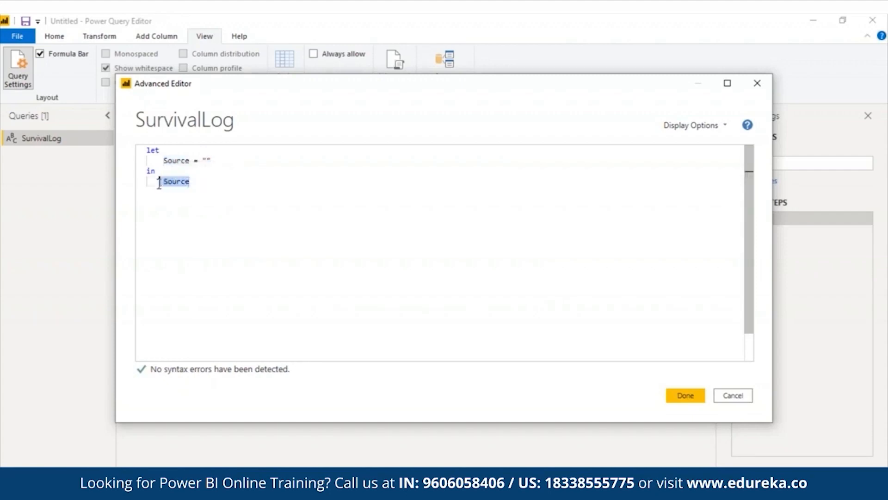
click(219, 229)
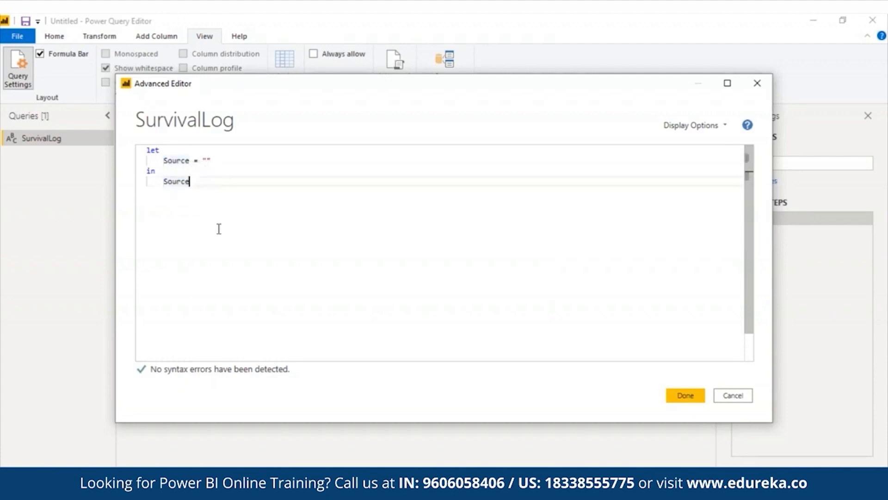
drag(493, 88, 428, 92)
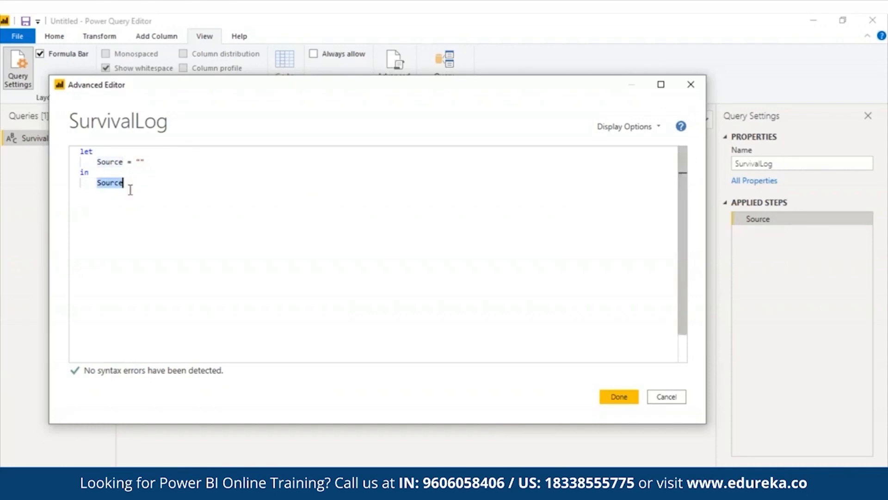
drag(125, 184, 77, 155)
text(let GetPassengers = Csv.Document(File.Contents("C:\DataFiles\titanic.csv"), [Delimiter=",", Encoding=1252]) in GetPassengers)
click(562, 152)
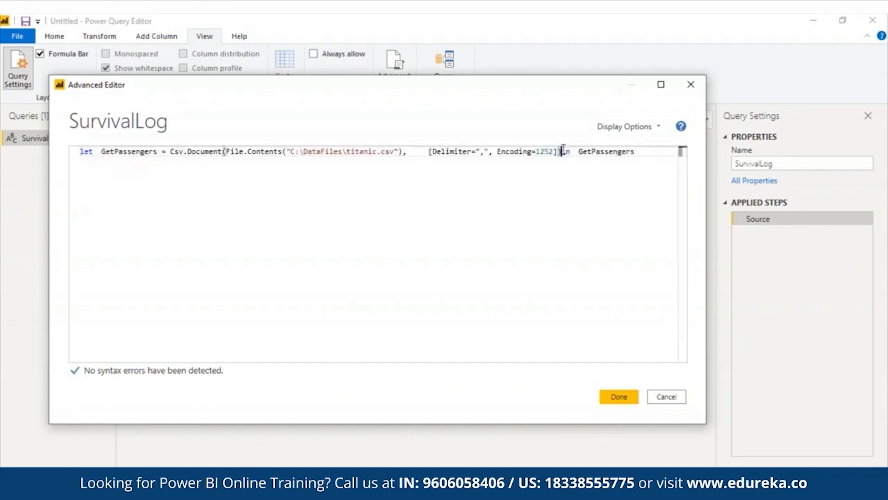
key(Return)
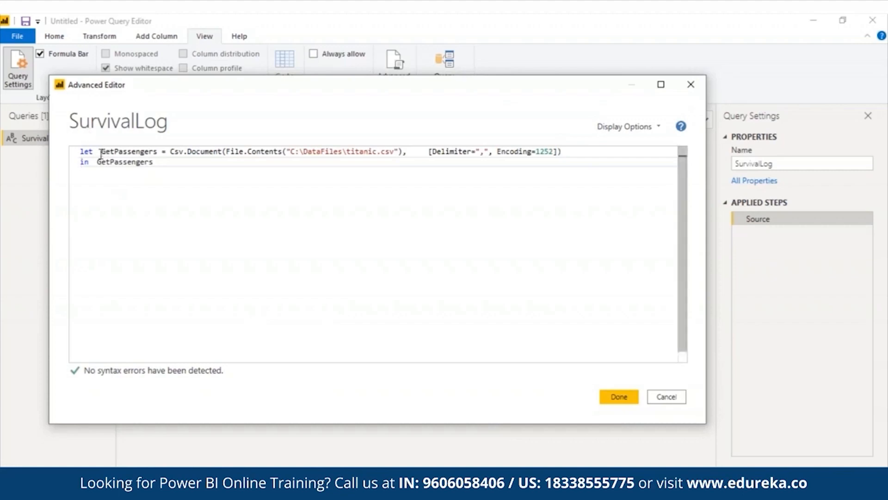
Step: Examine the GetPassengers expression: its variable name, the Csv.Document and File.Contents functions, the file path, the delimiter and the encoding
click(102, 153)
drag(101, 153, 156, 153)
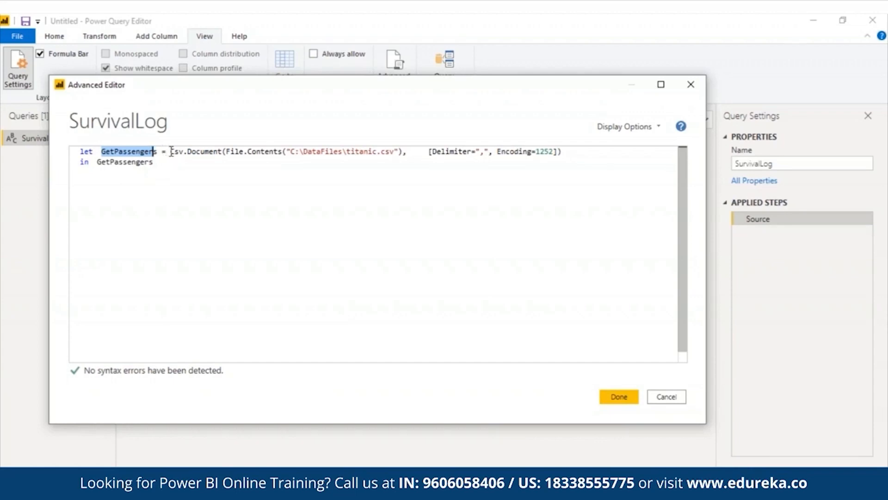
drag(171, 151, 224, 152)
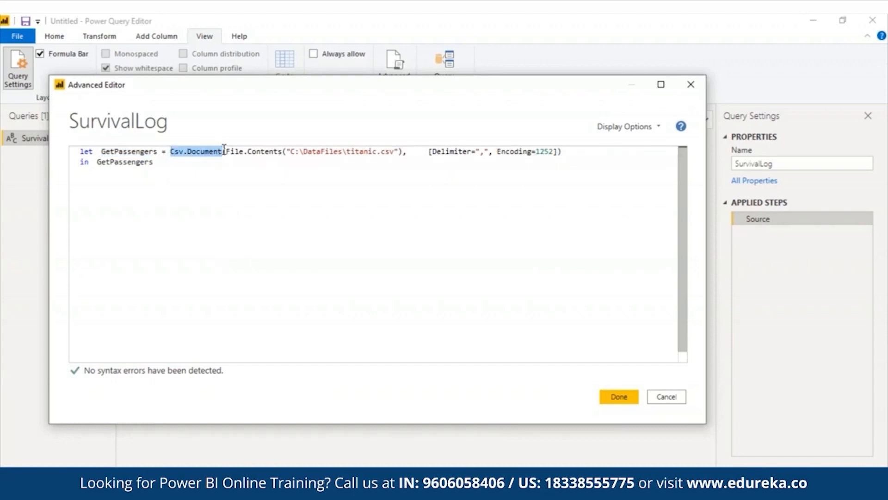
mouse_move(223, 150)
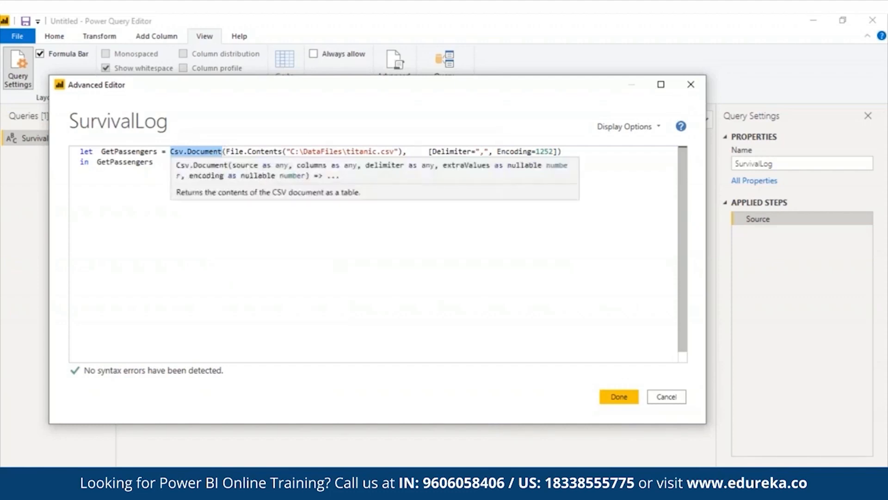
click(226, 150)
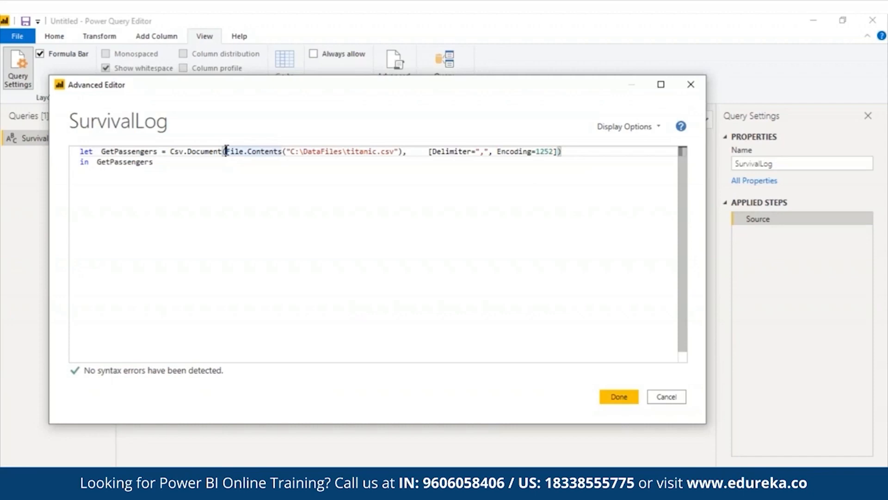
drag(227, 150, 283, 151)
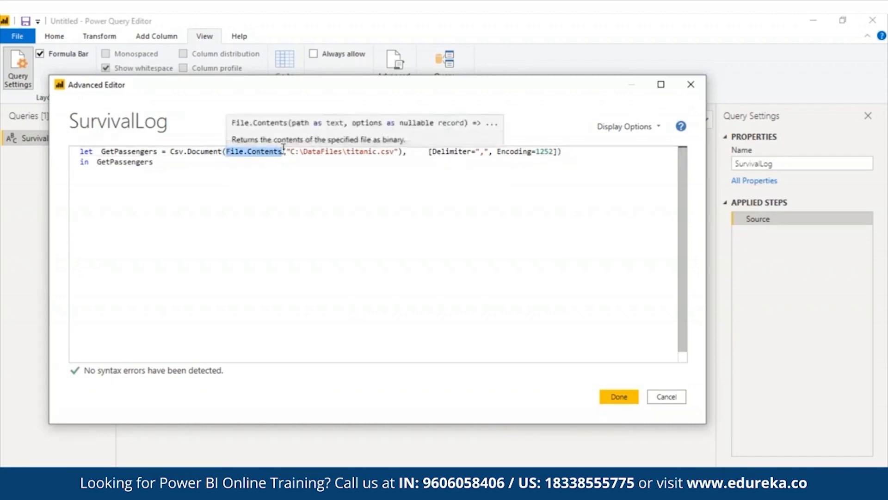
click(397, 152)
drag(306, 152, 291, 152)
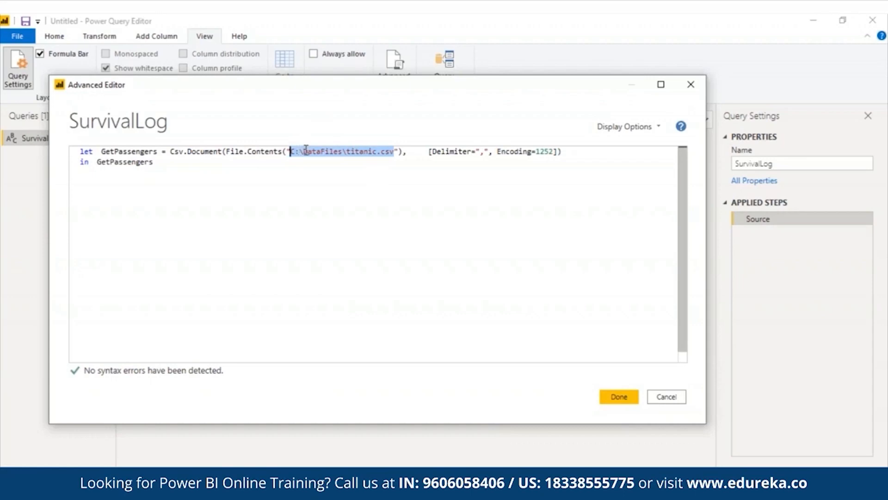
click(425, 151)
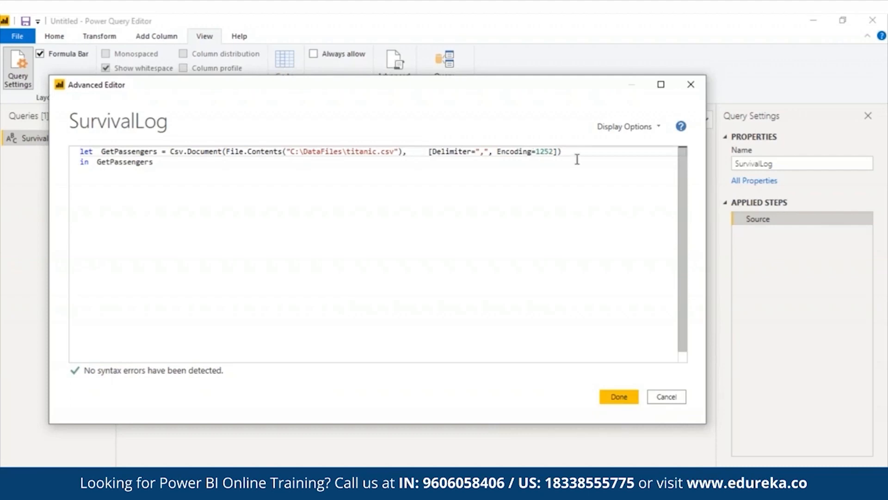
double_click(483, 151)
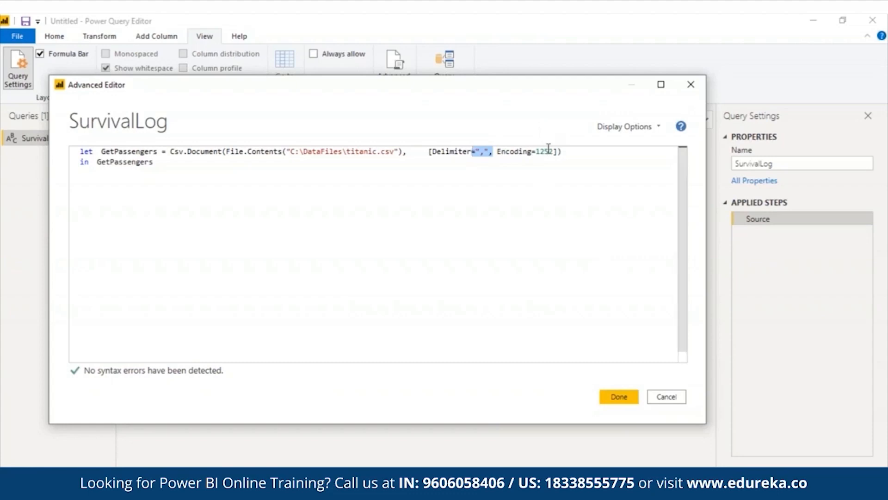
drag(537, 151, 549, 149)
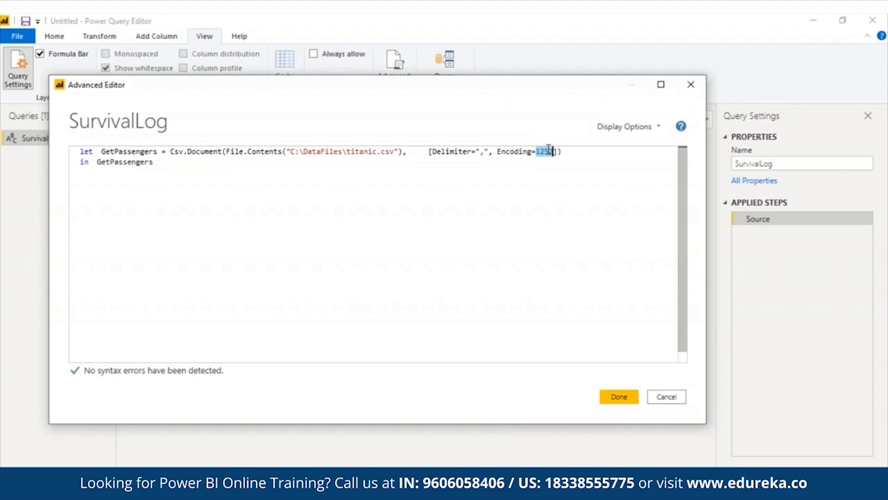
Step: Accept the query code, check the resulting formula, and save the file with the pending query changes applied
click(629, 401)
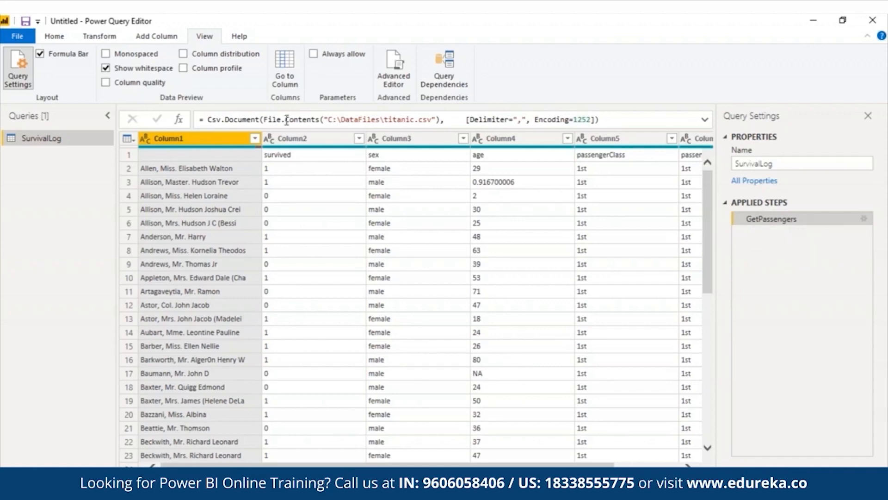
triple_click(238, 118)
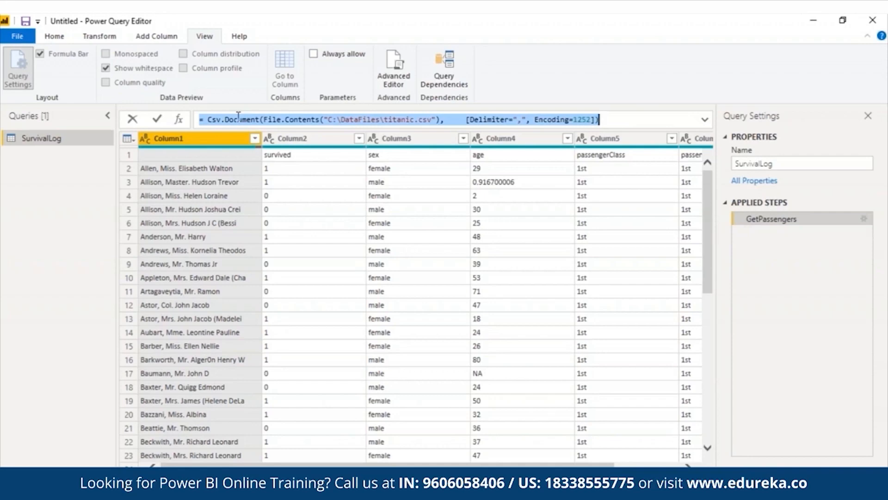
click(25, 21)
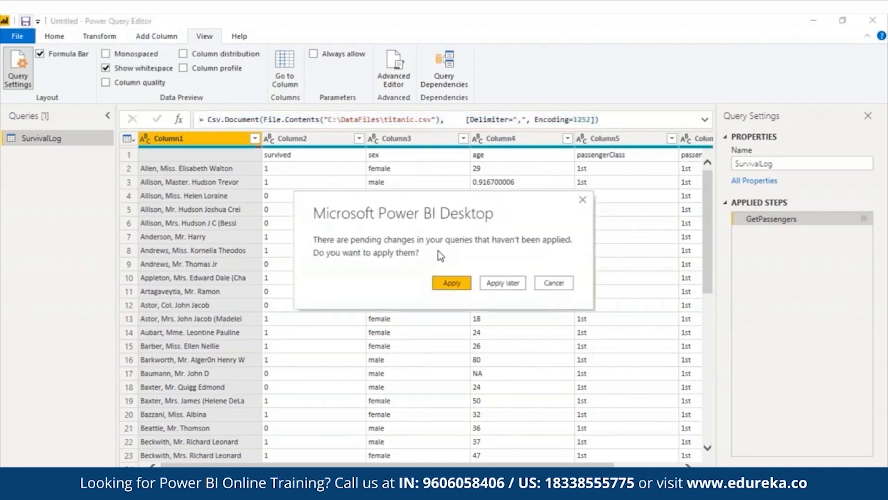
click(448, 287)
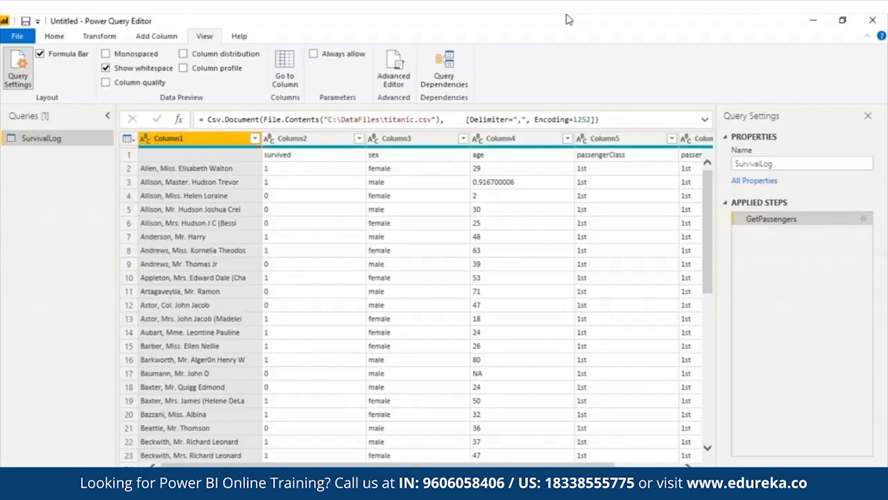
Step: Extend the query code with a RemoveCols step that uses Table.RemoveColumns to drop Column6 from GetPassengers, and return RemoveCols
drag(524, 464, 670, 455)
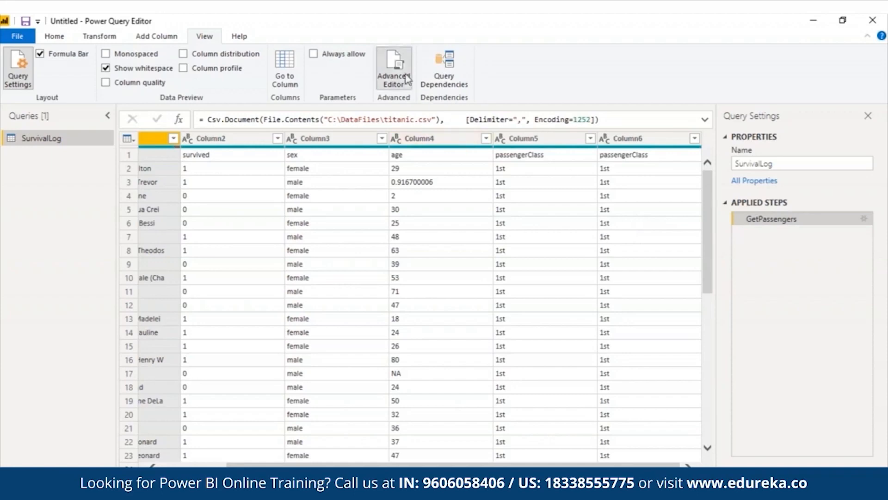
click(393, 70)
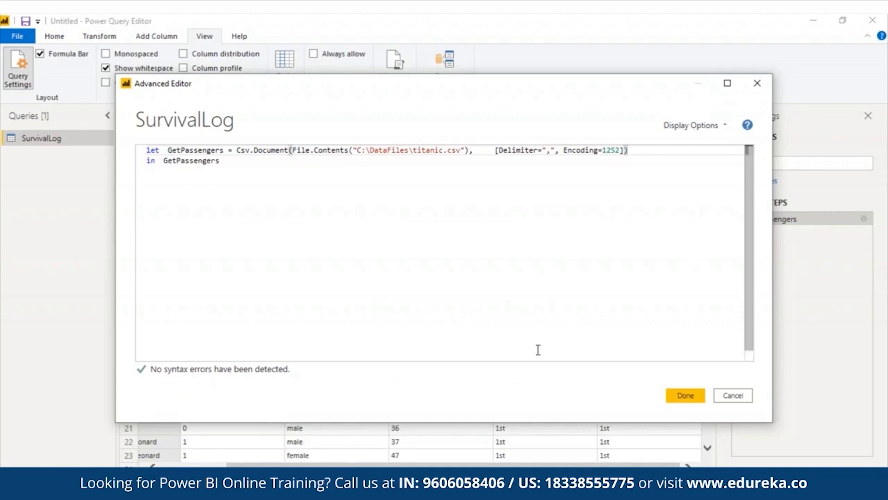
text(,)
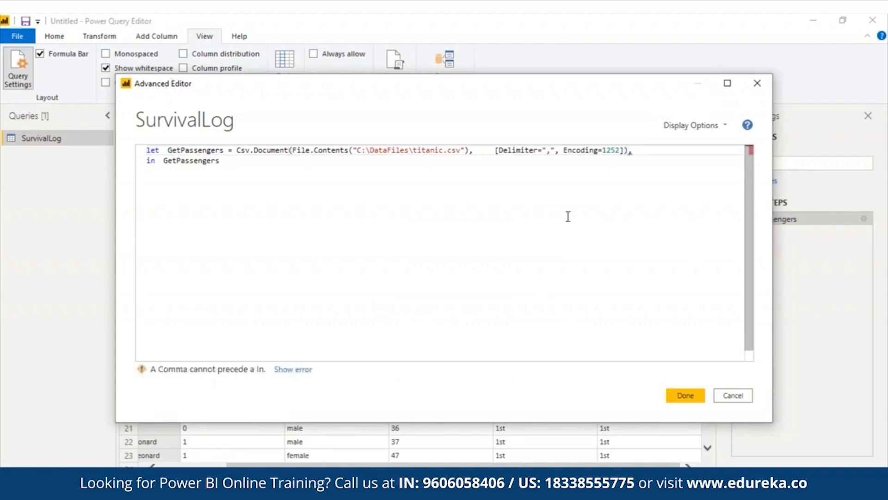
key(Return)
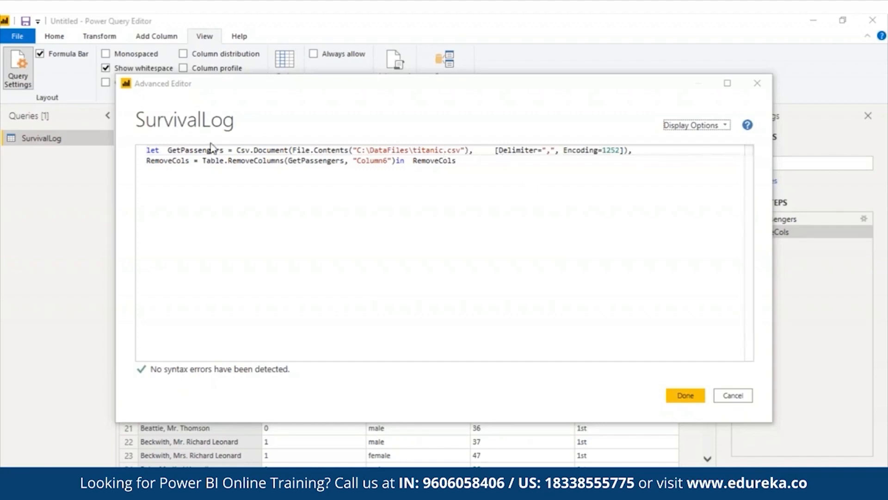
Step: Examine the RemoveCols expression and its Column6 argument in the query code, and accept the code
triple_click(301, 161)
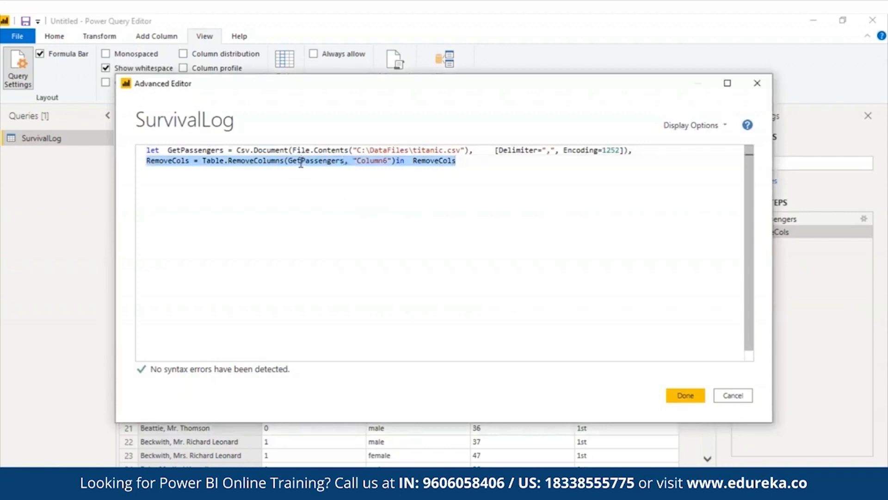
double_click(372, 161)
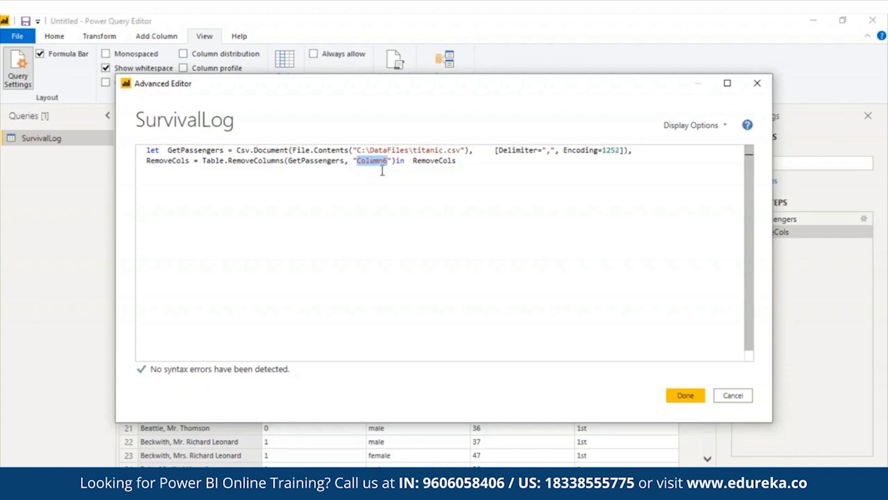
click(685, 395)
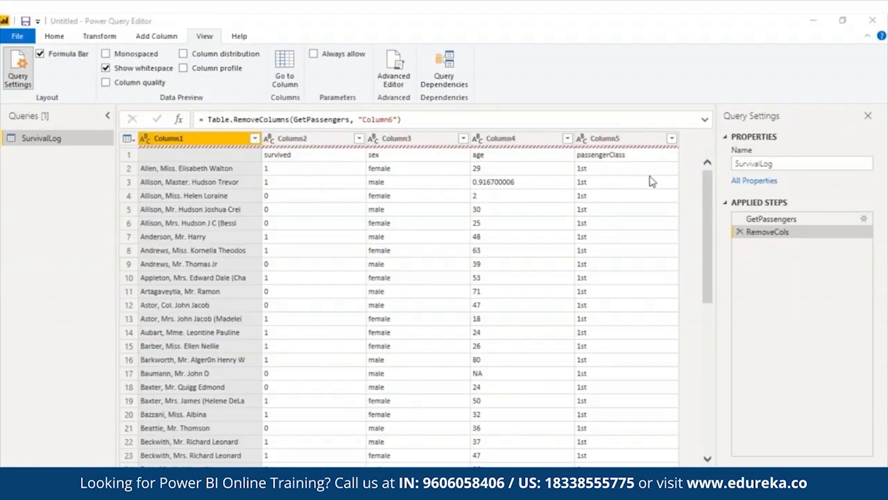
Step: In the Advanced Editor, add a PromoteNames step applying Table.PromoteHeaders to RemoveCols with PromoteAllScalars=true, and move the in clause after it
click(404, 82)
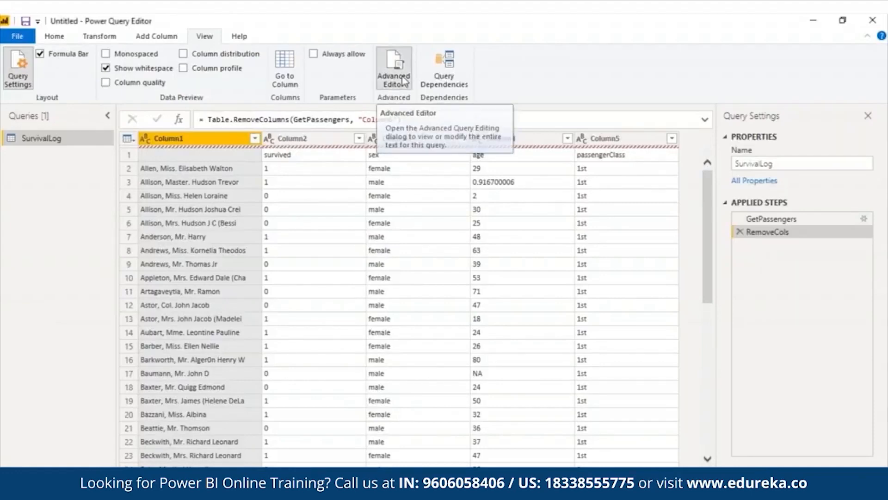
key(Return)
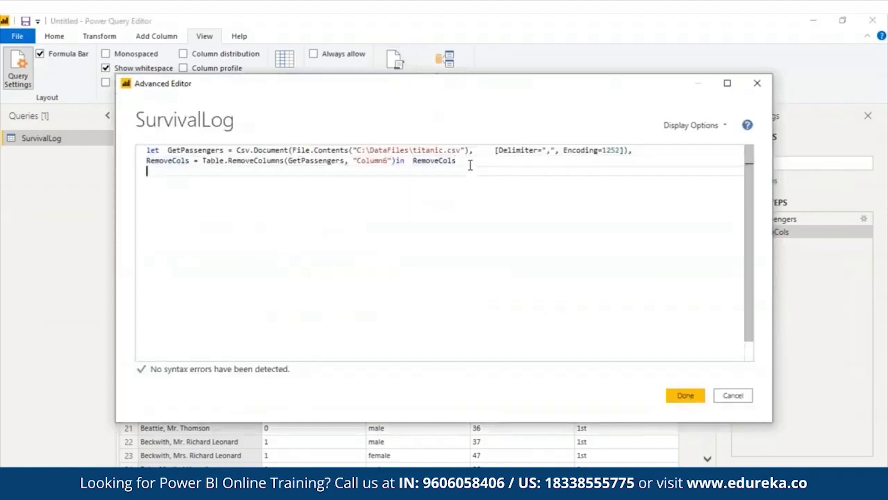
key(ctrl+v)
drag(397, 161, 458, 161)
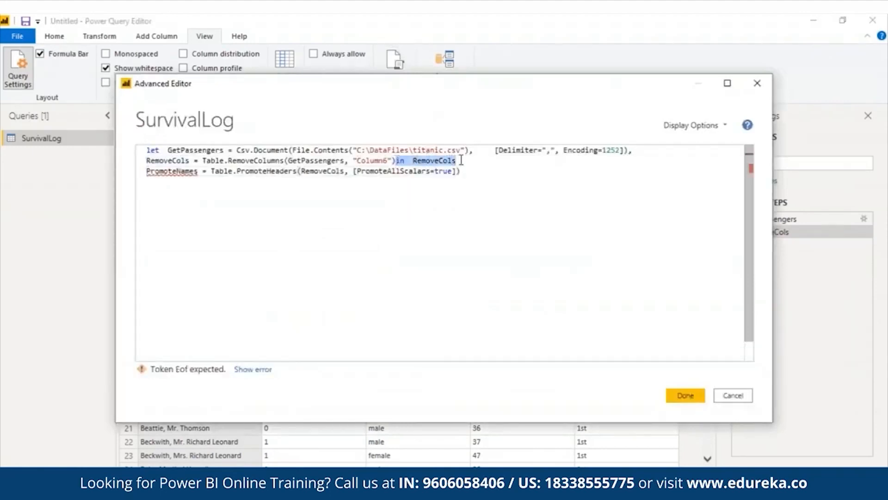
key(Delete)
text(in  RemoveCols)
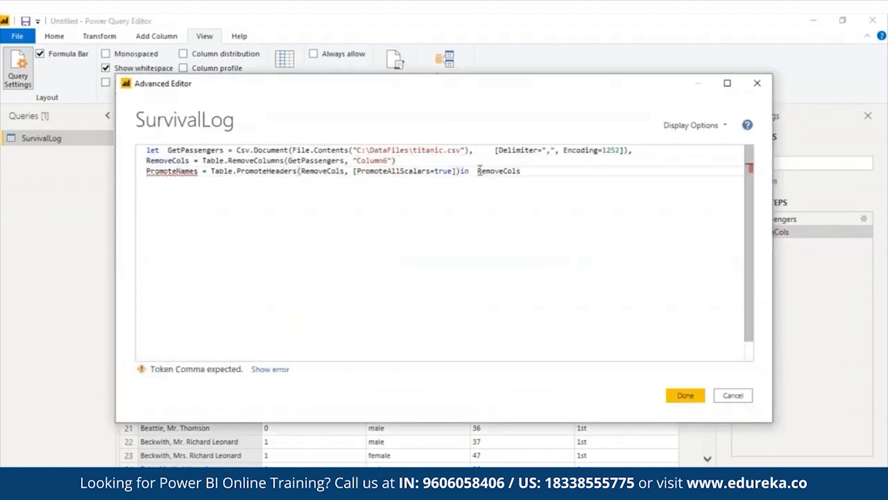
Step: Make the query return PromoteNames and end the RemoveCols line with a comma
double_click(500, 171)
text(Promo)
key(Return)
key(Up)
text(,)
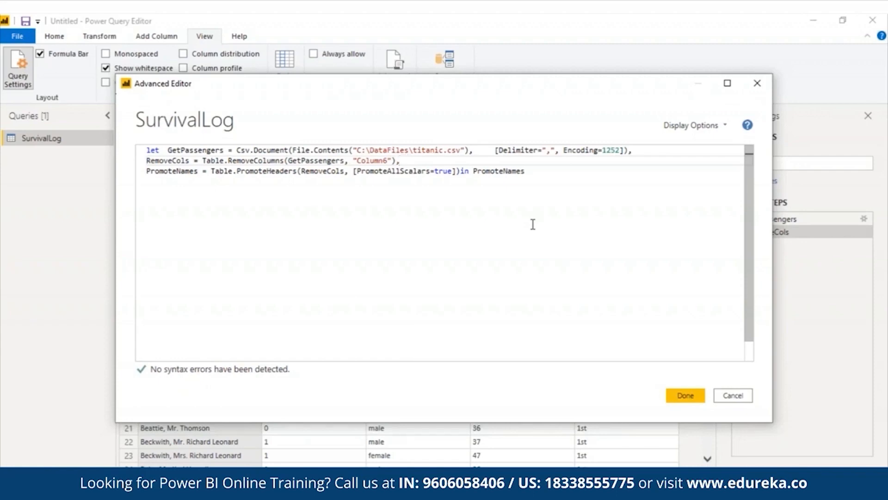
Step: Review the PromoteHeaders function, its RemoveCols argument and the returned PromoteNames, and accept the query code
double_click(263, 172)
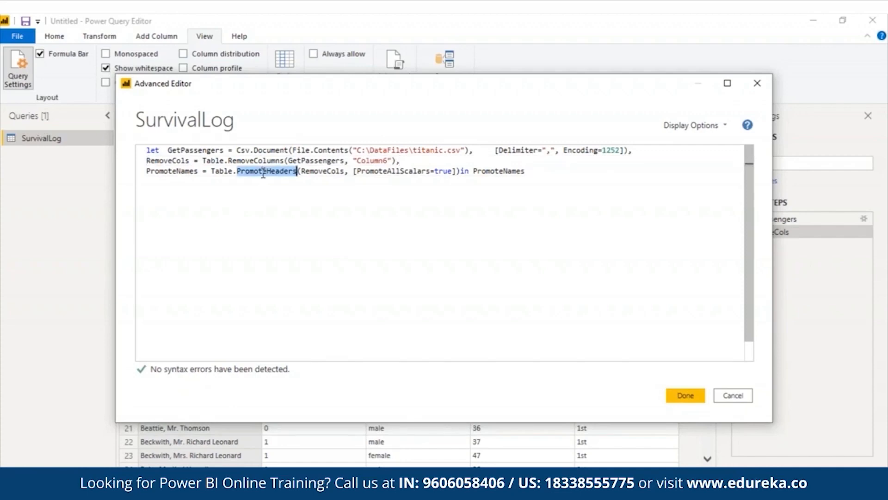
double_click(324, 172)
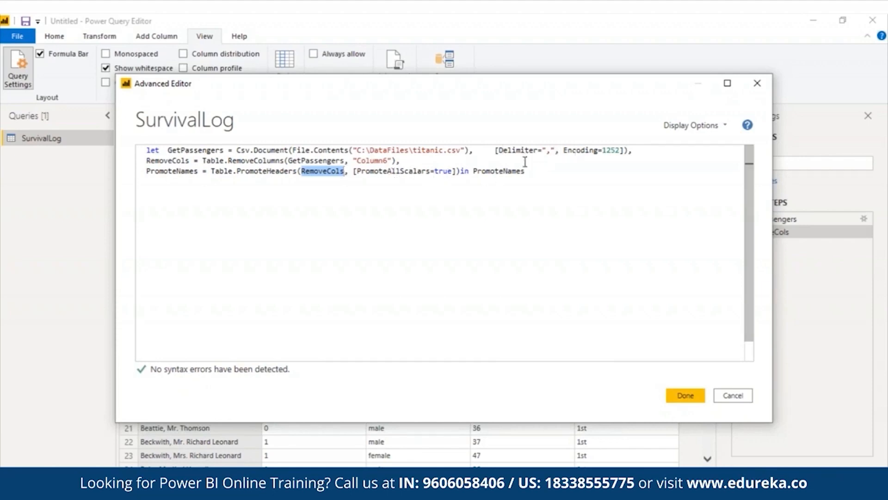
double_click(498, 170)
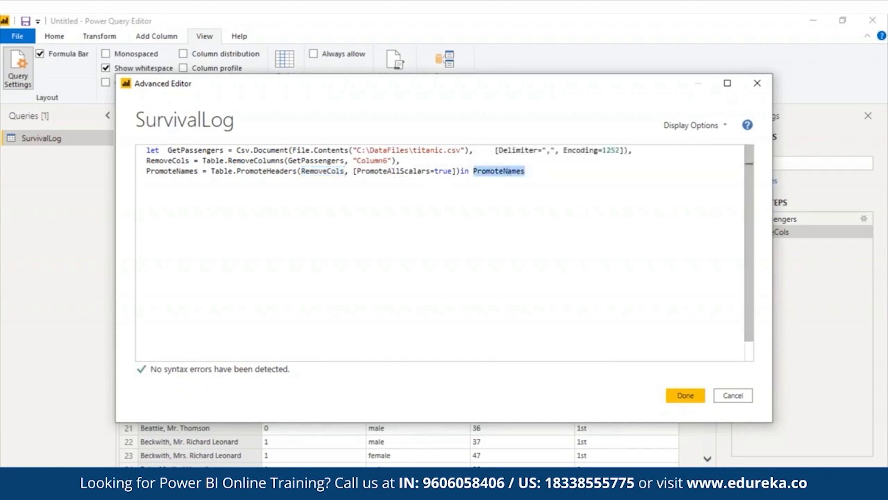
click(686, 395)
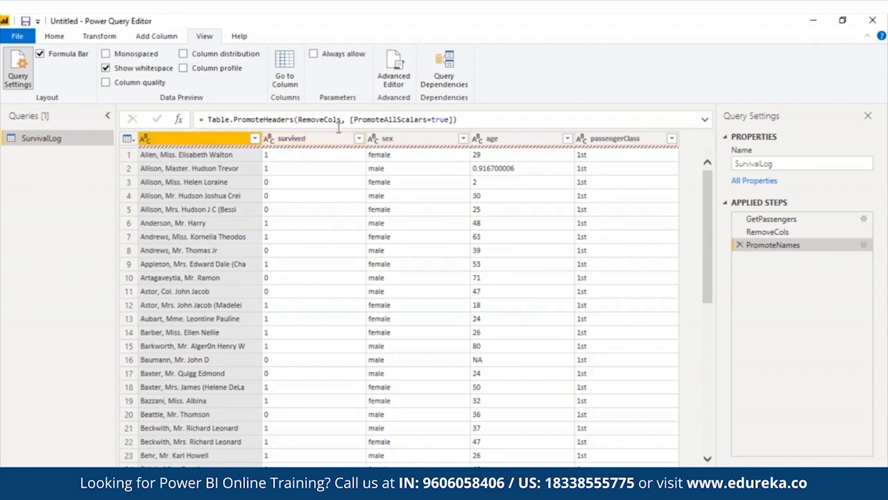
Step: Examine the RenameCols expression and its rename pairs for PsgrID, PassengerClass and Gender
click(547, 142)
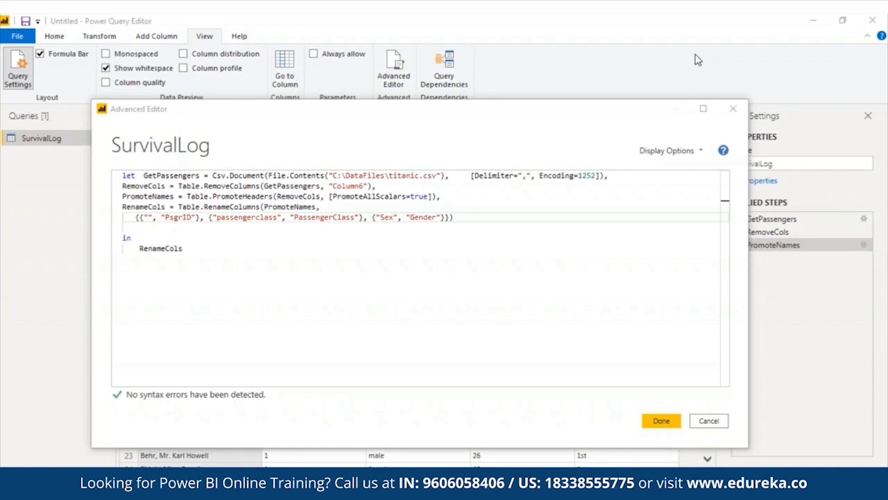
triple_click(203, 217)
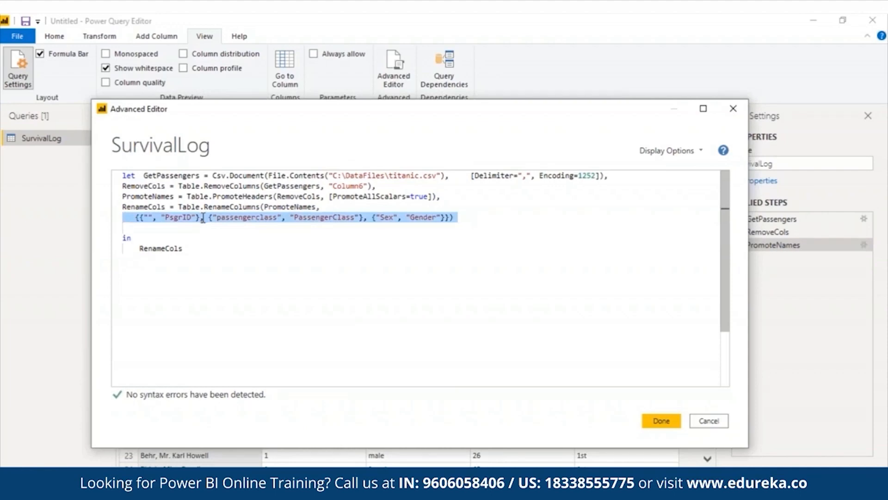
click(671, 424)
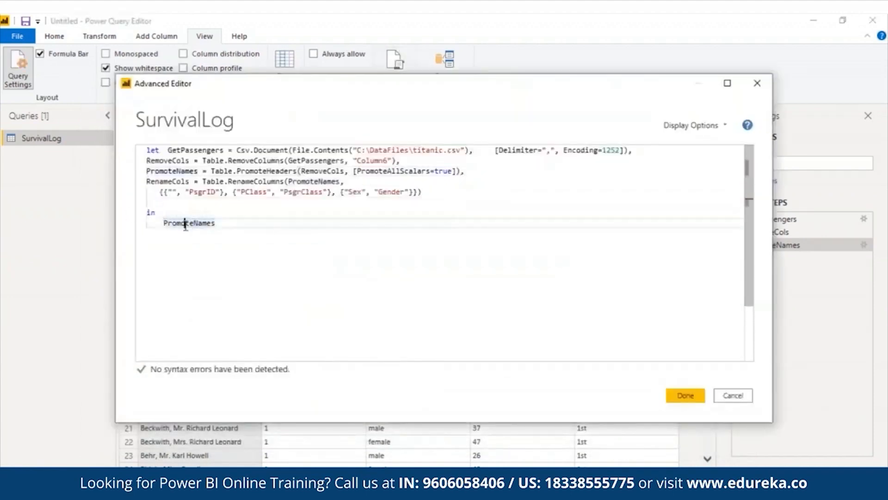
Step: Make the query return RenameCols instead of PromoteNames in the in clause
triple_click(185, 225)
key(BackSpace)
text(RenameCols)
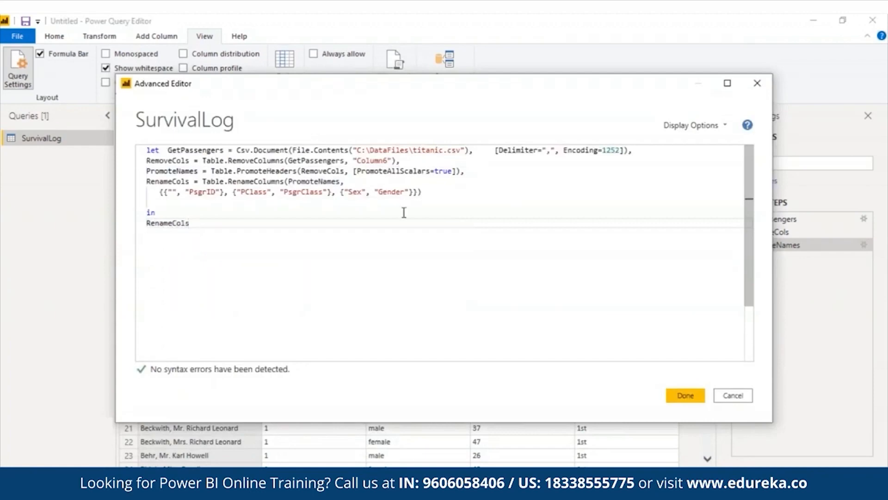
Step: Change the class rename pair in RenameCols to "passengerClass", "PassengerClass" and accept the query code
drag(232, 192, 332, 192)
click(245, 192)
text(as)
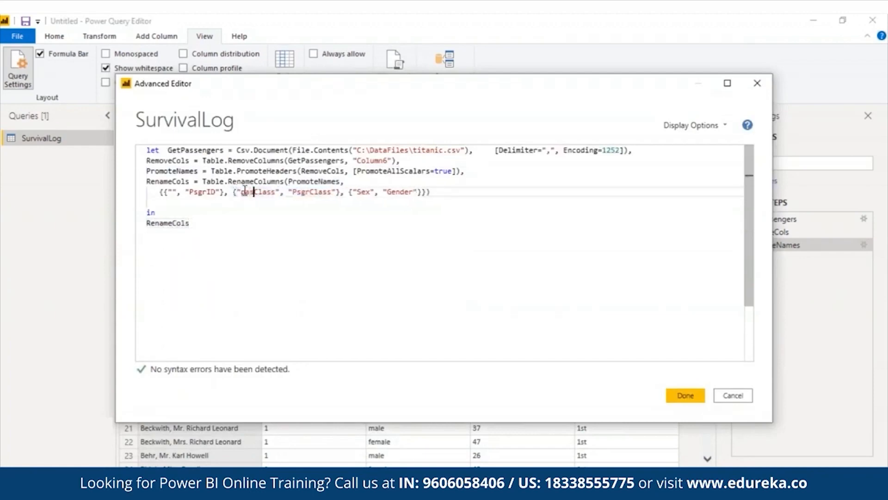
text(senger)
click(324, 191)
text(as)
key(Right)
text(en)
key(Right)
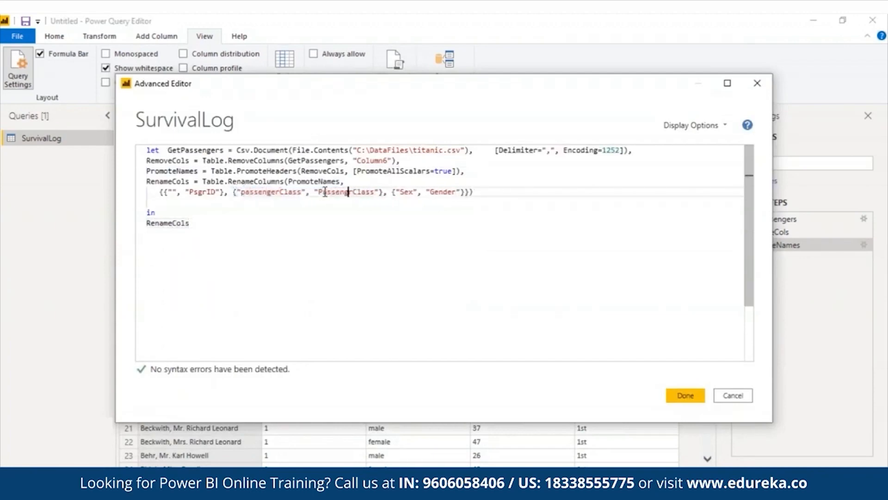
text(e)
click(666, 397)
Step: Correct the Gender pair's source column name to lowercase "sex" in RenameCols and accept the query code
click(406, 192)
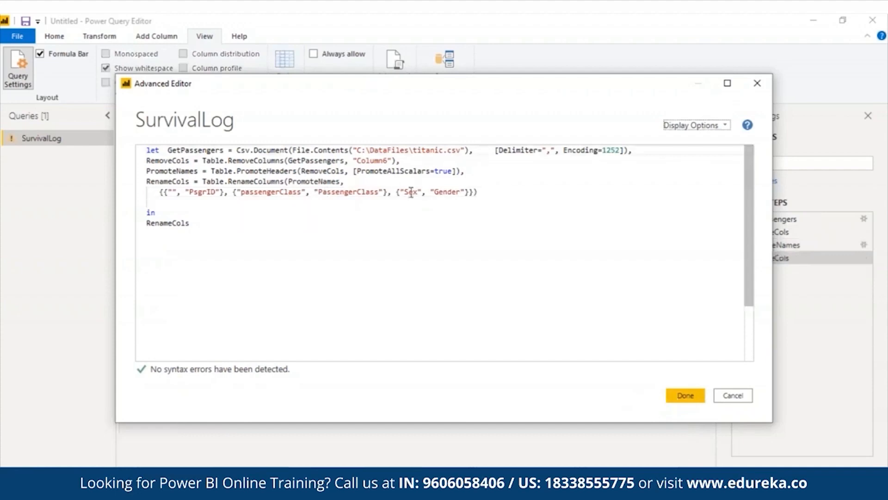
key(BackSpace)
text(s)
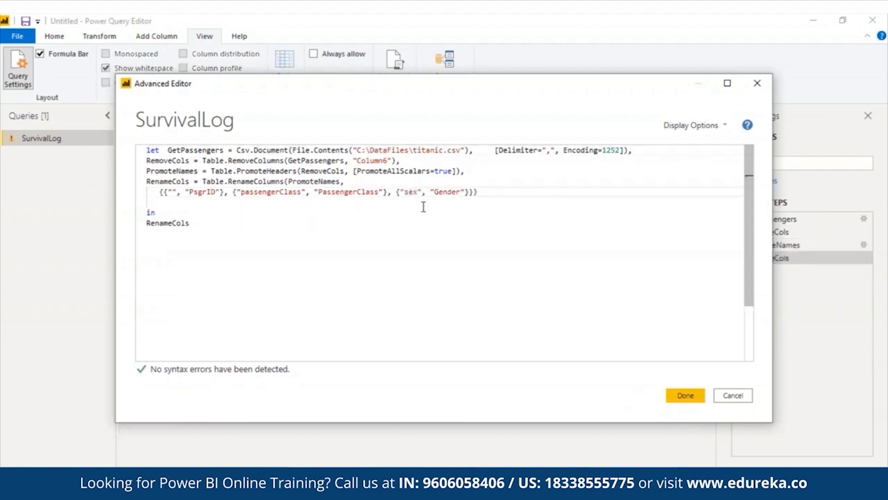
click(678, 396)
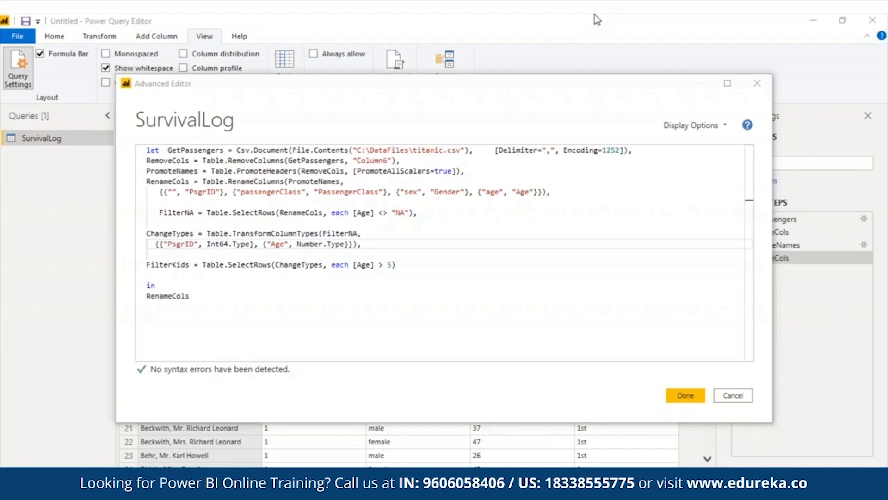
Step: Examine the FilterNA, ChangeTypes and FilterKids expressions, including their row conditions and column types
triple_click(334, 211)
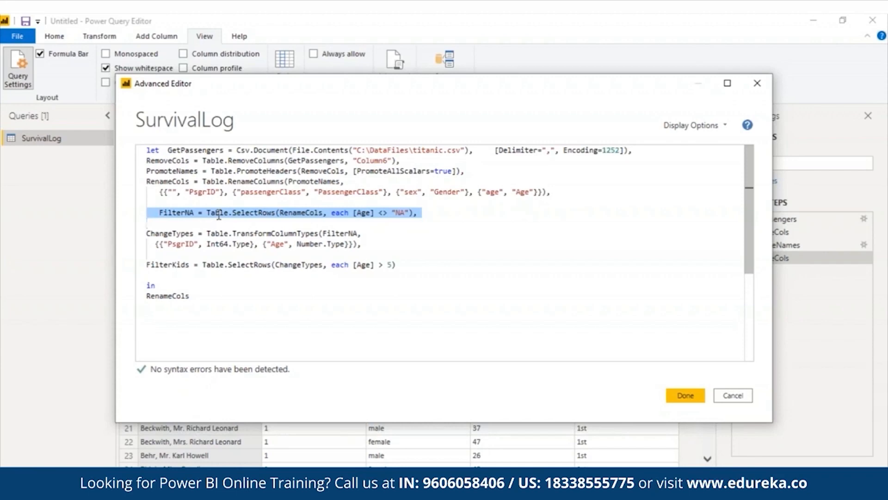
click(250, 244)
triple_click(250, 245)
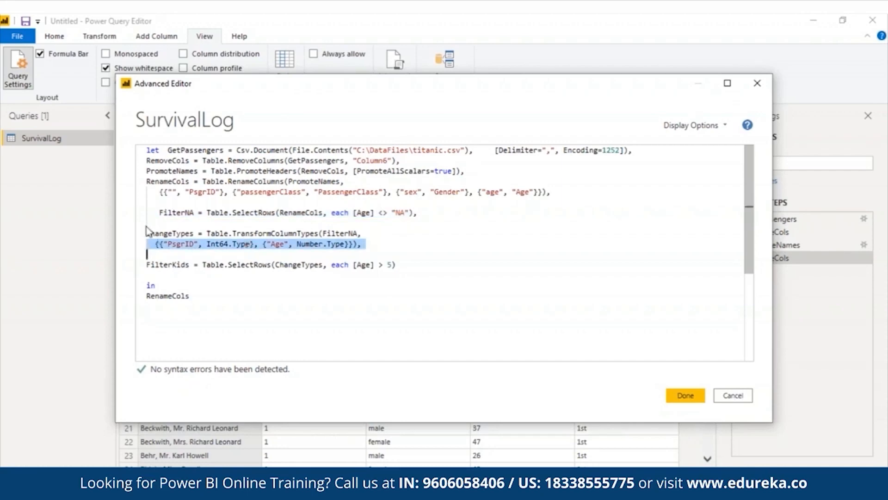
drag(147, 223, 339, 251)
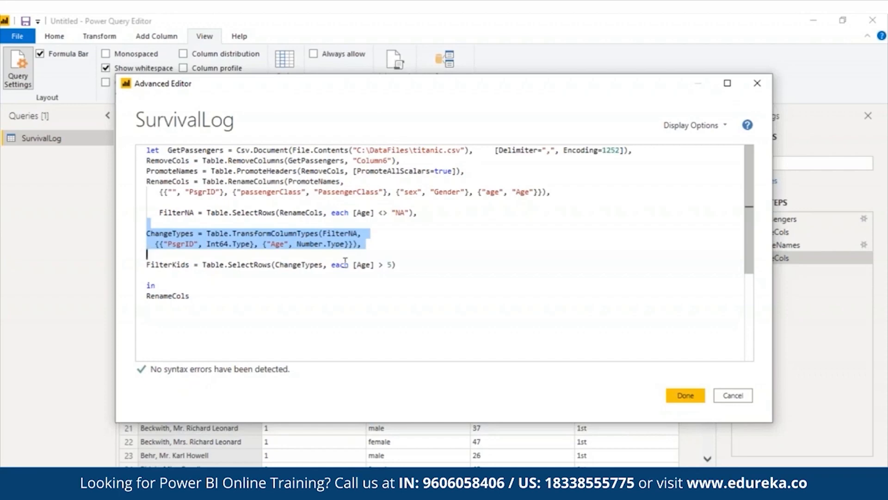
key(Down)
key(shift+Down)
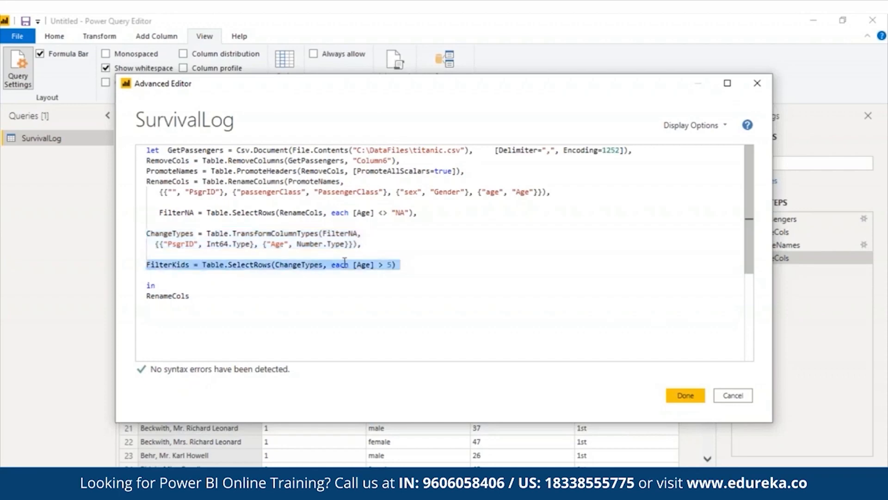
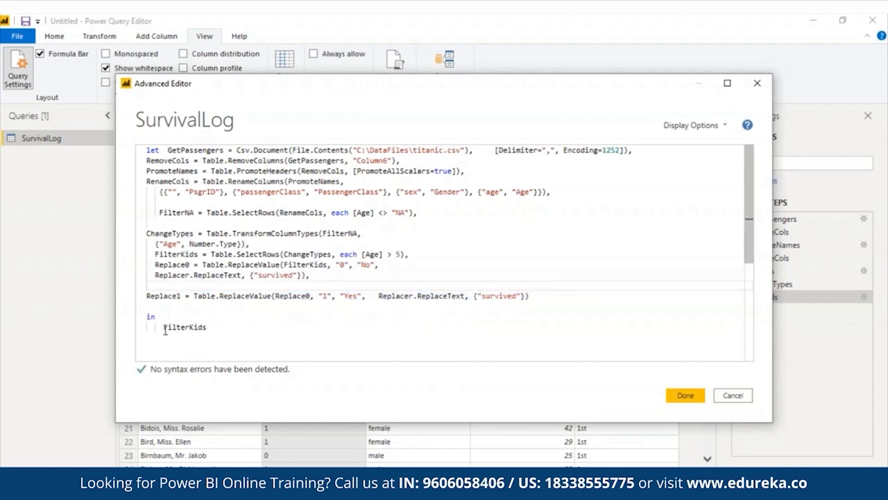
Step: Make the query return Replace0 instead of FilterKids and accept the query code
drag(165, 331, 206, 328)
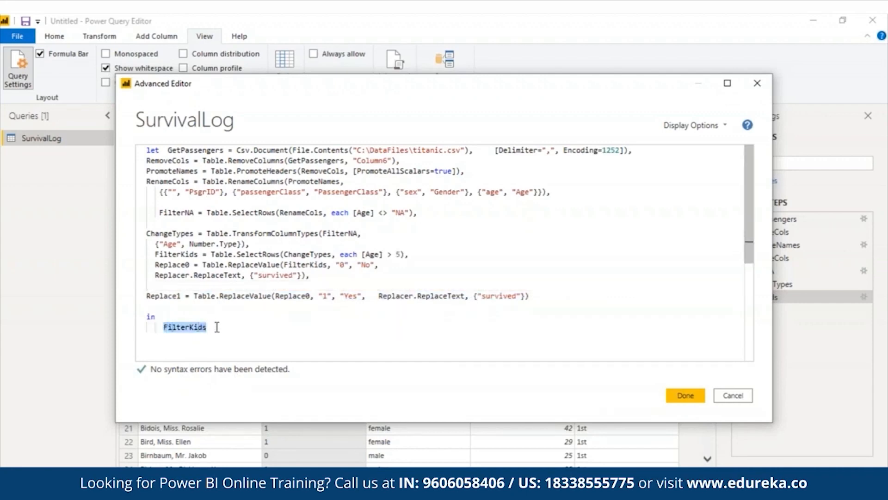
text(Replace)
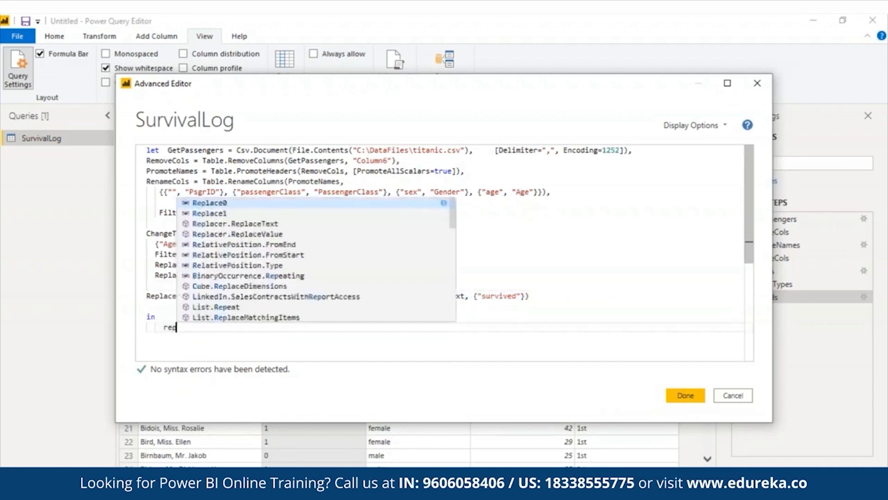
key(Tab)
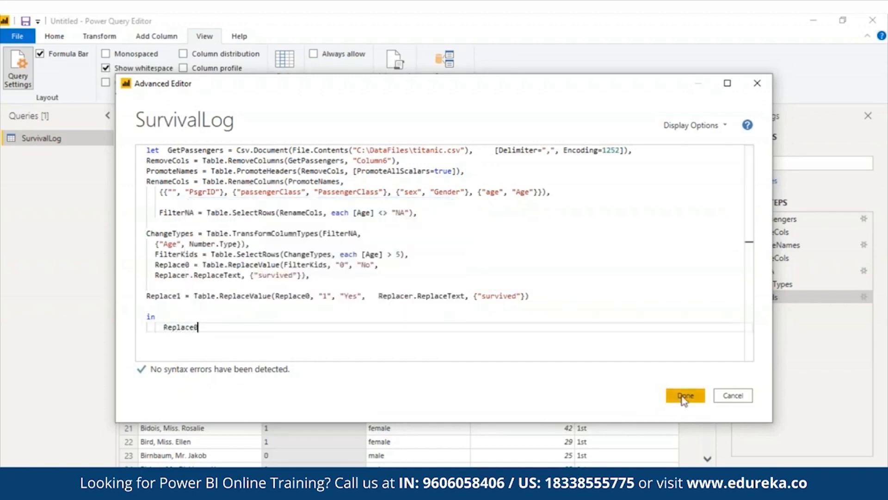
click(685, 396)
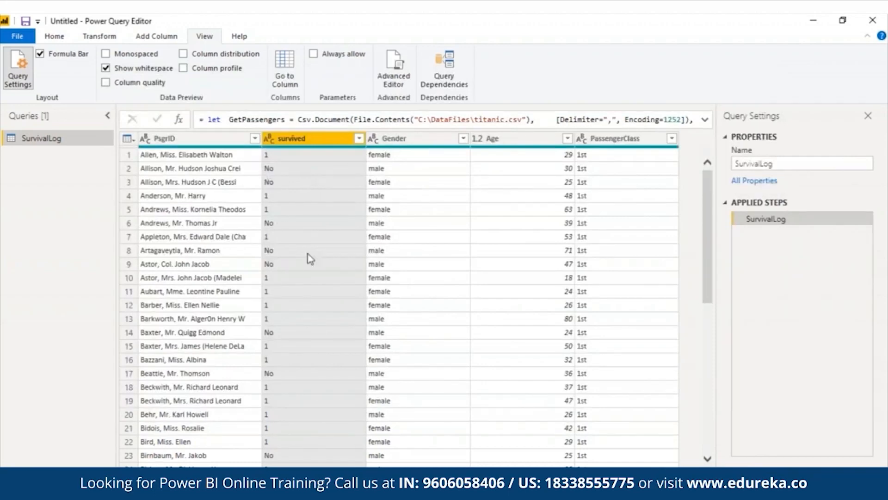
Step: Reopen the query code, change the returned step to Replace1, and accept it
click(405, 74)
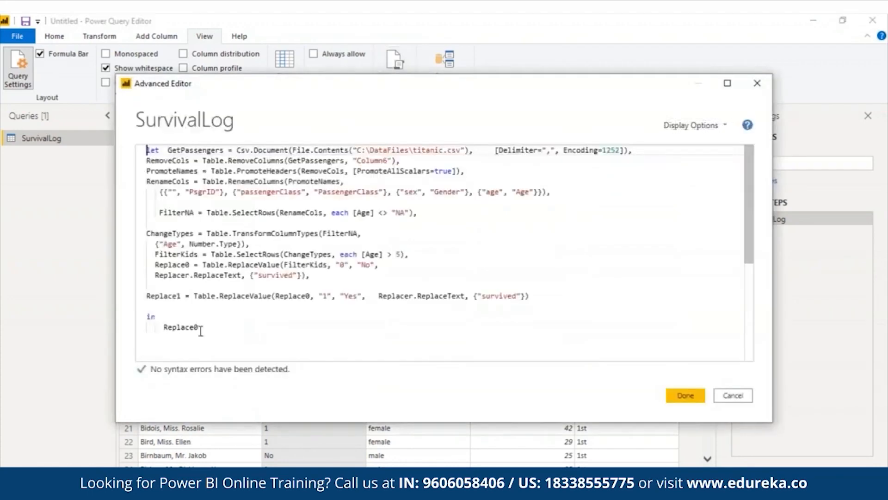
click(200, 330)
text(1)
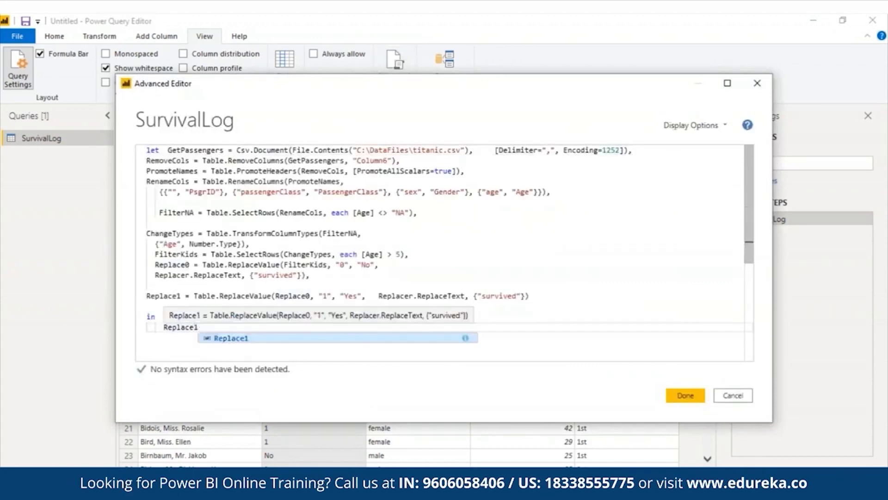
click(220, 341)
click(697, 401)
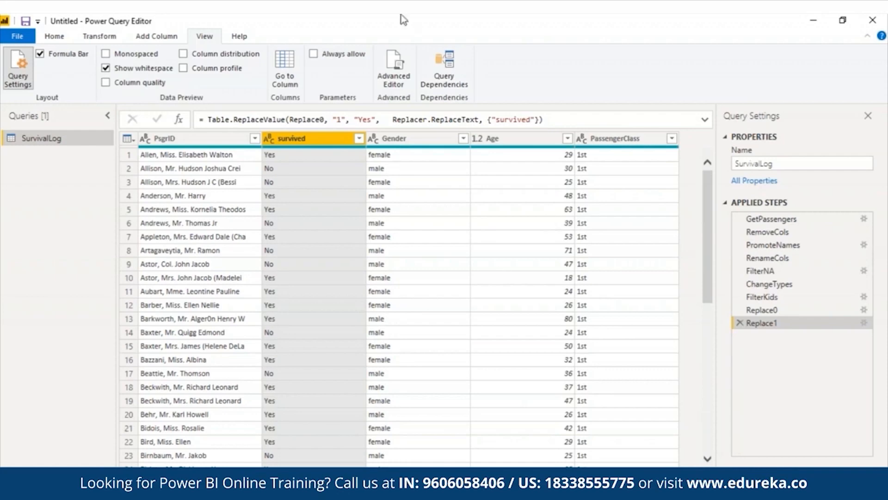
Step: In the Advanced Editor, add a ChangeCase step after Replace1 that uses Table.TransformColumns on Replace1 to apply Text.Proper to Gender
click(392, 74)
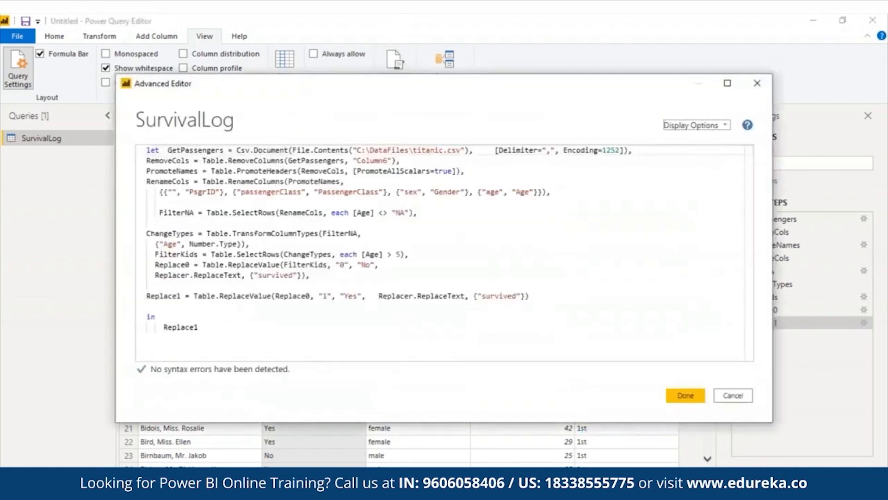
click(532, 296)
text(,)
key(Return)
text(ChangeCase = Table.TransformColumns(Replace1, {"Gender", Text.Proper}))
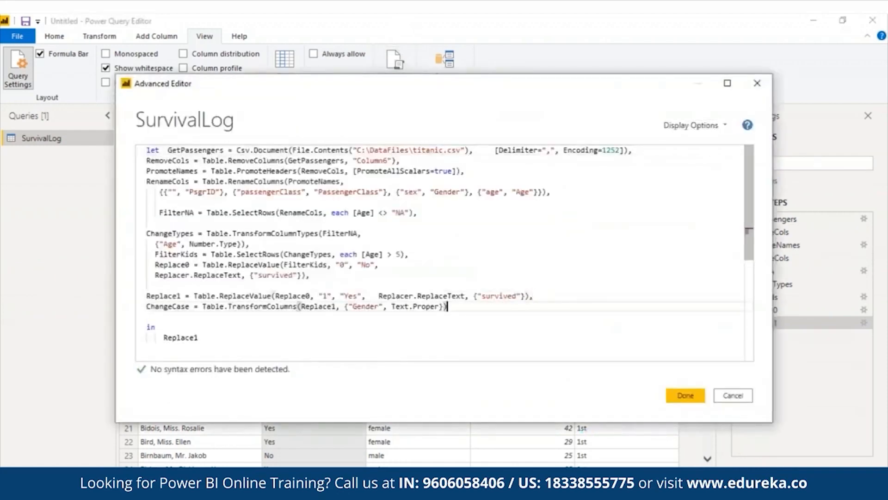
Step: Make the query return ChangeCase instead of Replace1 and accept the query code
click(198, 338)
drag(198, 337, 164, 339)
key(BackSpace)
text(ChangeCase)
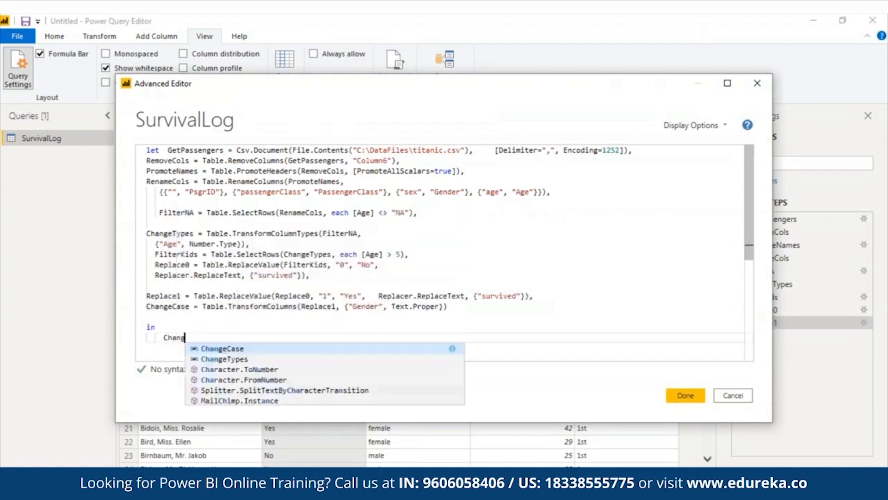
click(148, 307)
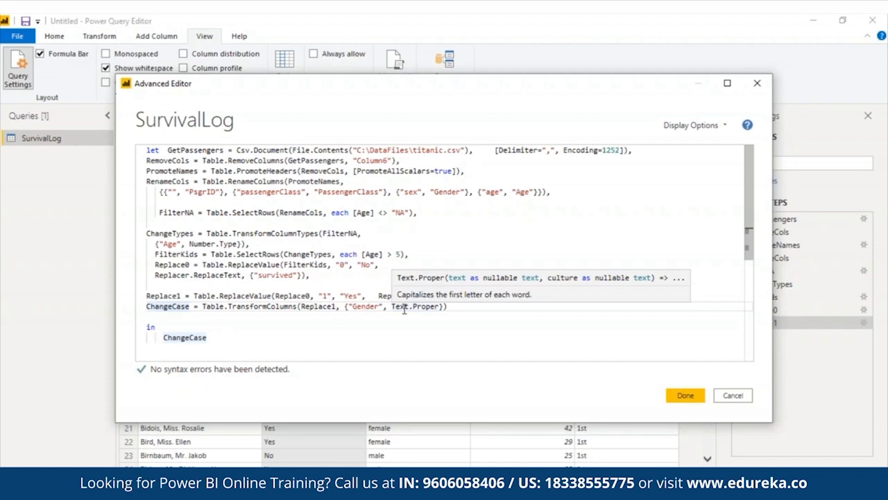
click(682, 397)
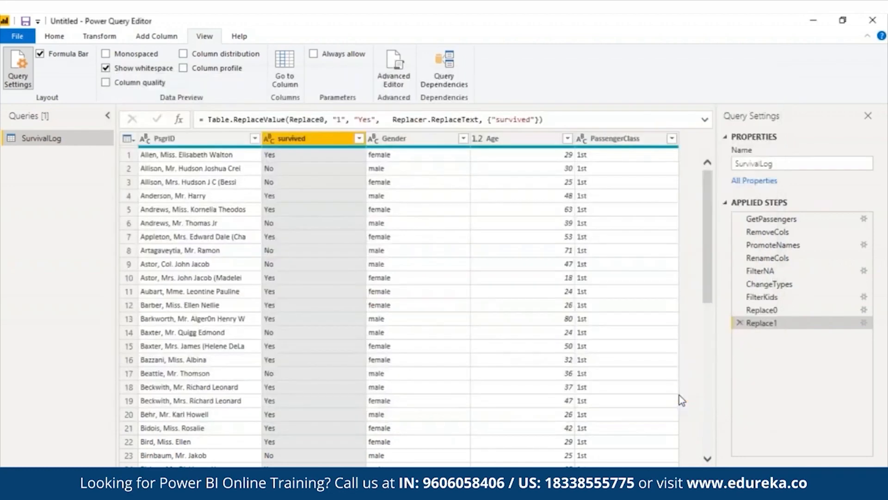
Step: Compare the Gender and survived columns across the RenameCols, Replace0 and ChangeCase applied steps
click(403, 140)
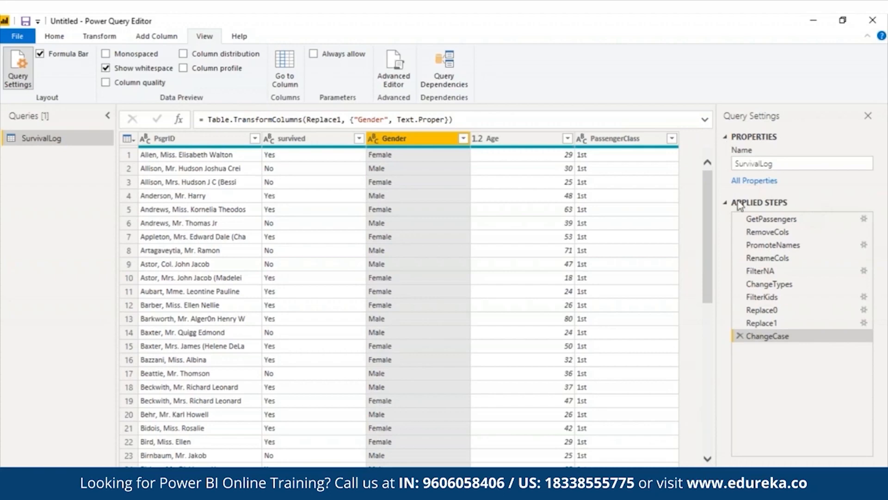
click(767, 258)
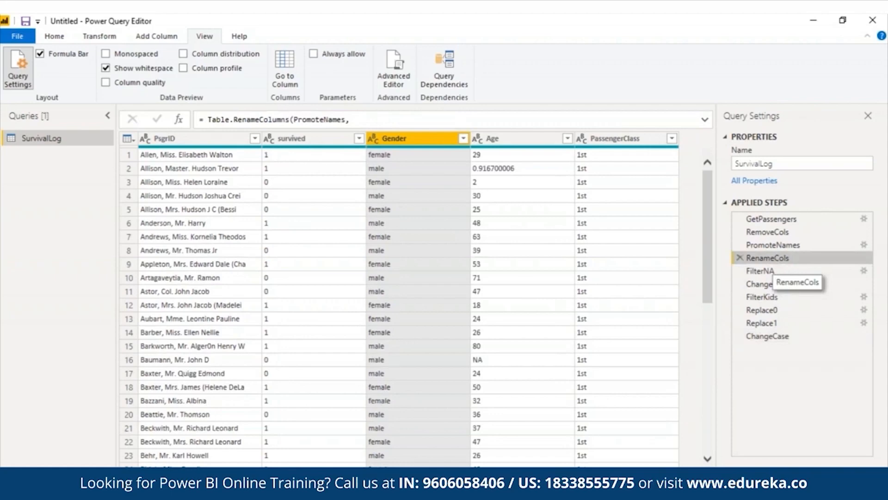
click(761, 310)
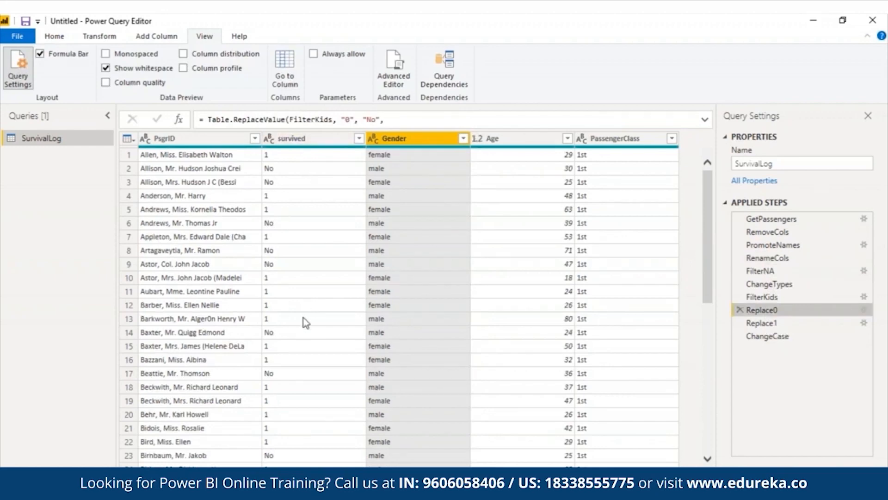
click(816, 337)
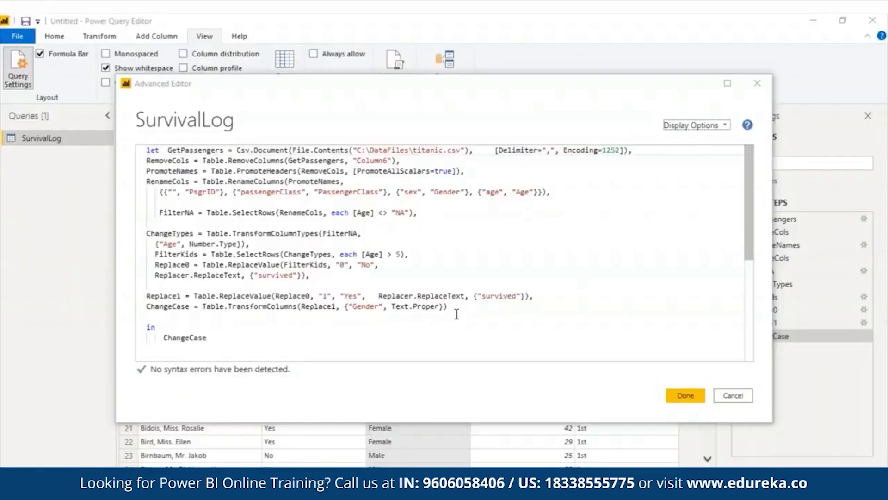
Step: In the Advanced Editor, paste the average-age calculation block after ChangeCase, covering Female, AvgFemale, Male, AvgMale, AddCol and RoundDiff
click(456, 314)
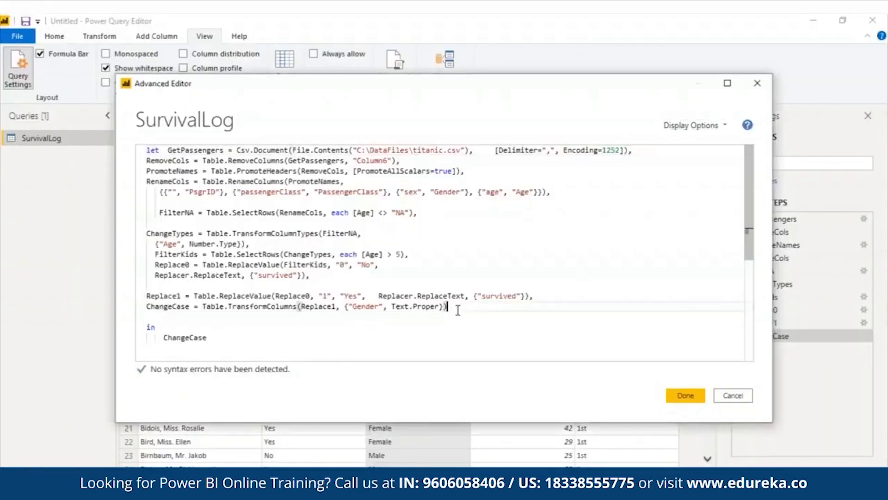
text(,)
key(Return)
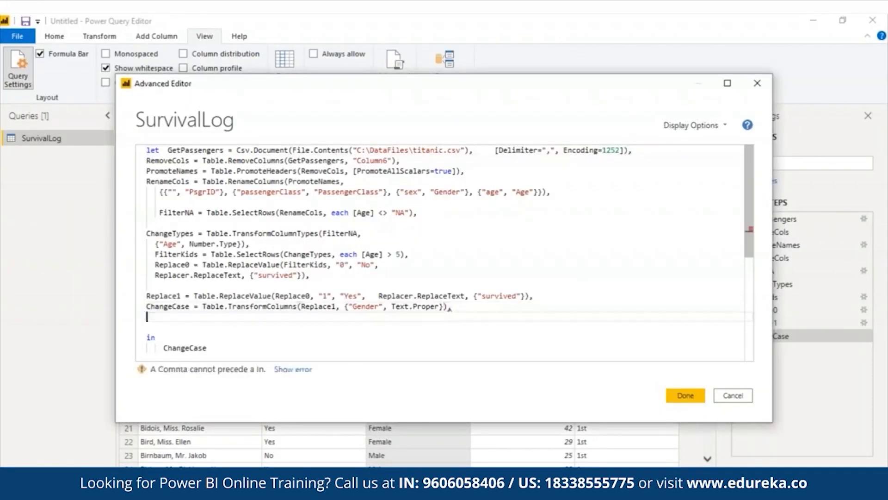
key(ctrl+v)
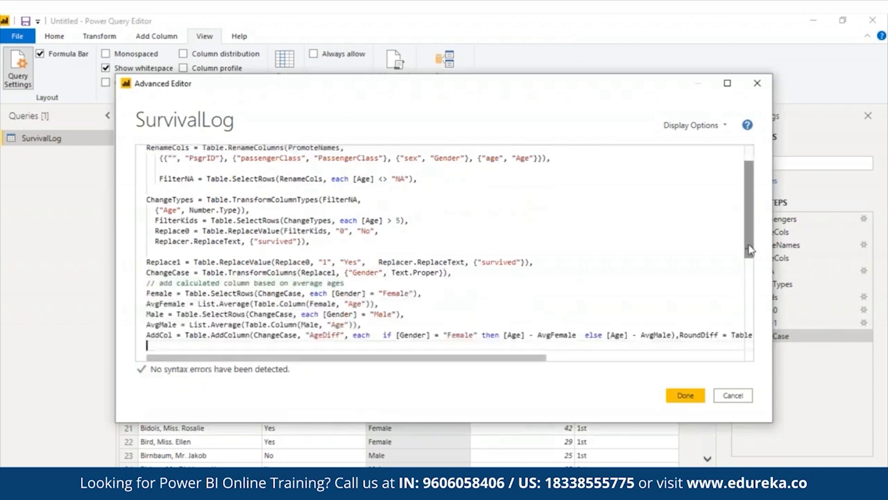
scroll(760, 275, down, 3)
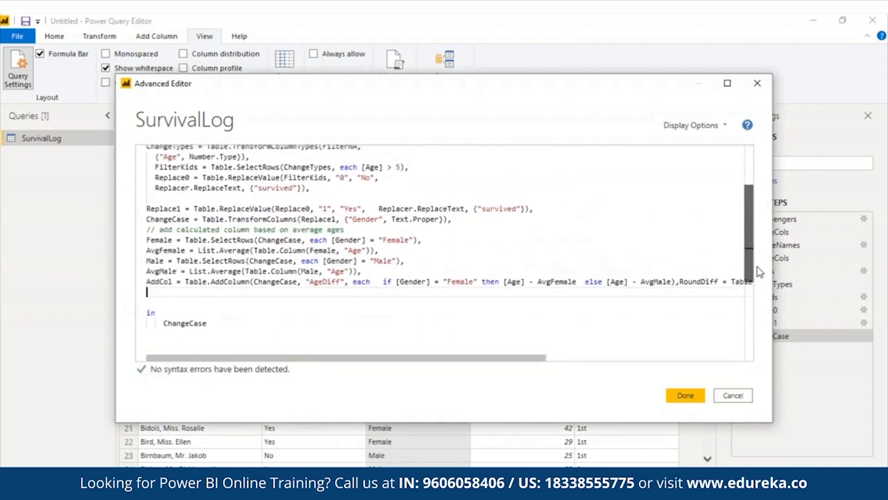
Step: Put the RoundDiff expression on its own line and insert a blank line above the average-ages comment
click(679, 281)
key(Return)
click(150, 301)
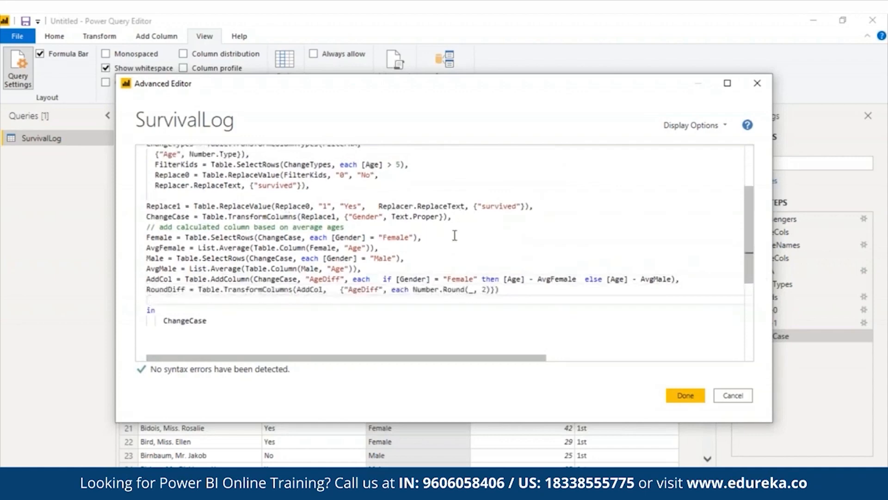
click(465, 217)
key(Return)
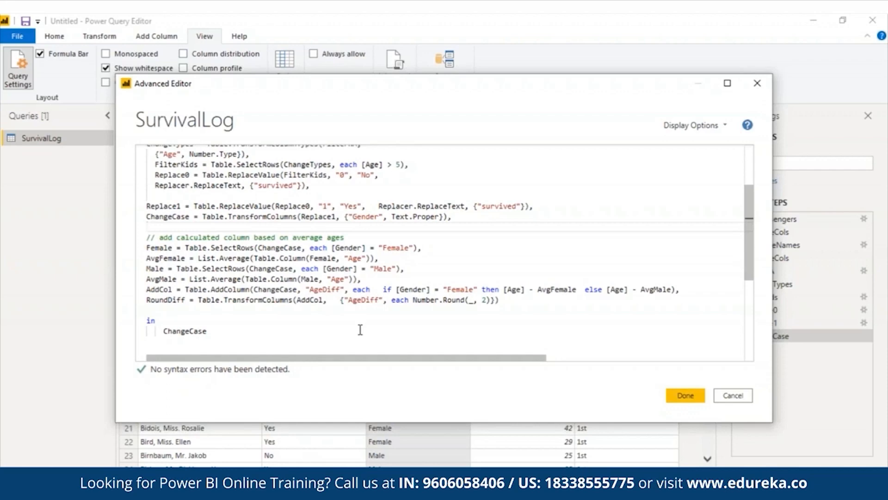
triple_click(165, 238)
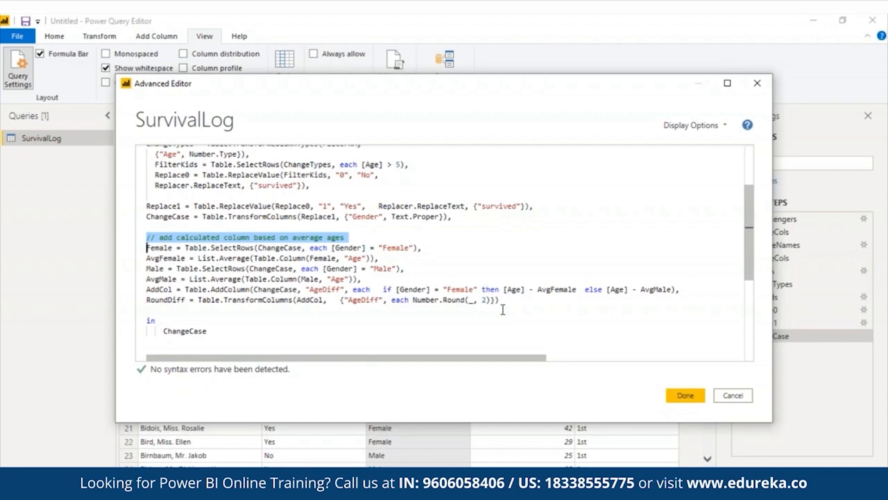
key(Delete)
key(ctrl+z)
Step: Review the Female and AvgFemale expressions, make the query return Female, and accept the code
drag(379, 260, 143, 253)
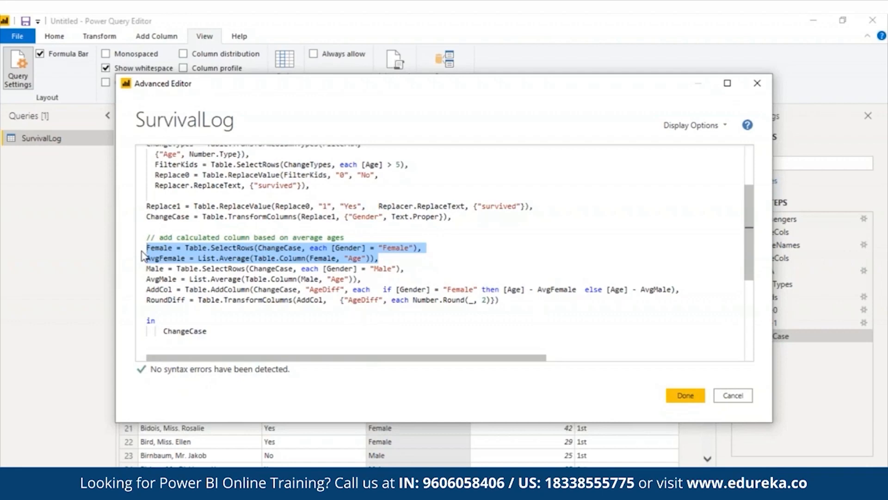
double_click(204, 332)
text(Femal)
key(Tab)
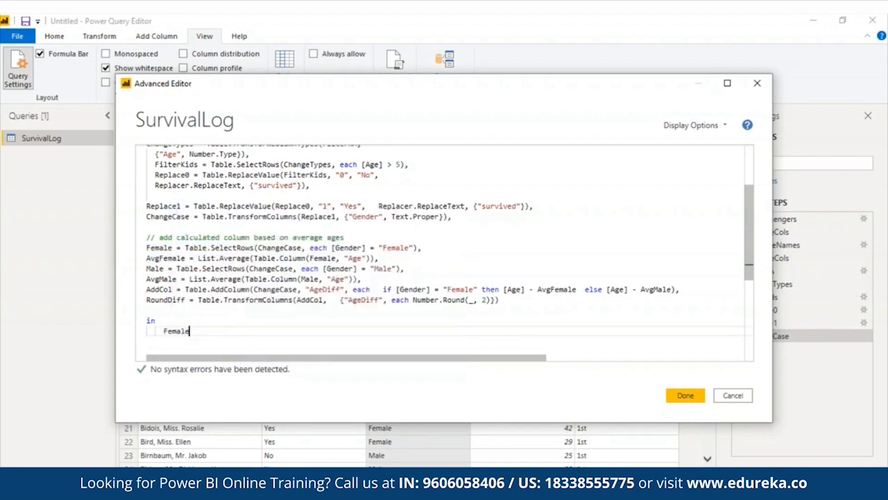
click(691, 396)
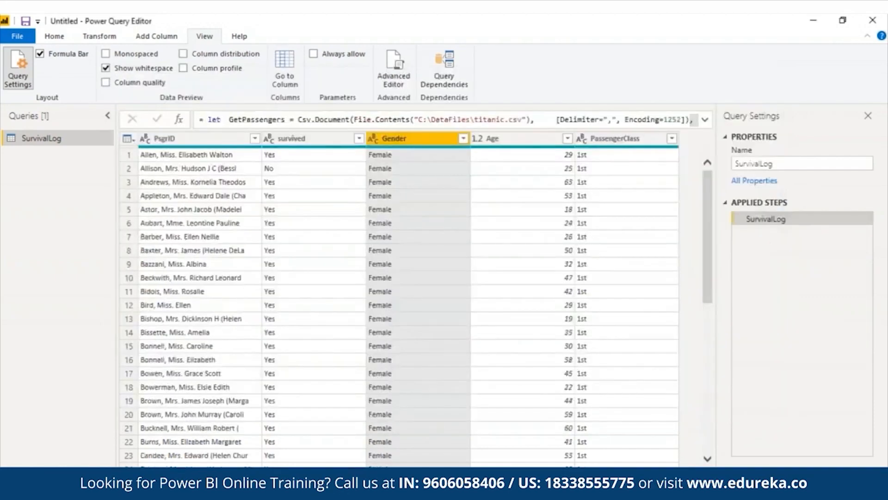
Step: Reopen the query code, change the returned step to AvgFemale, and accept it
click(393, 69)
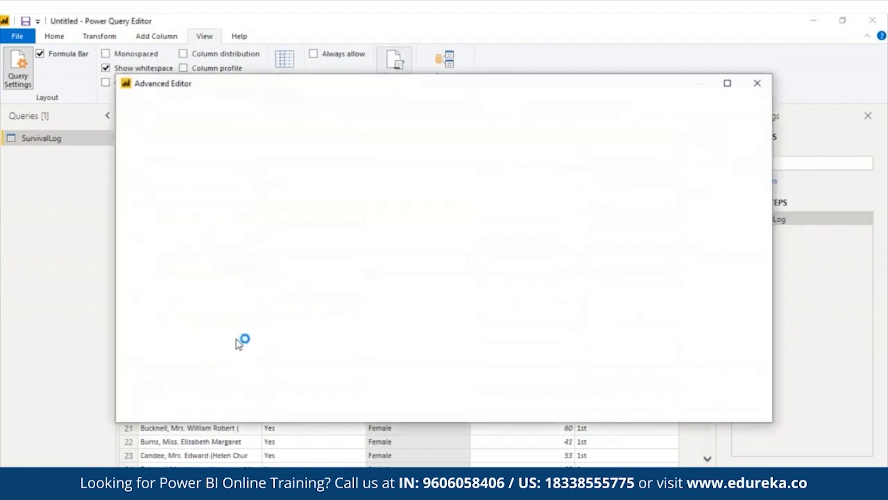
drag(753, 199, 754, 357)
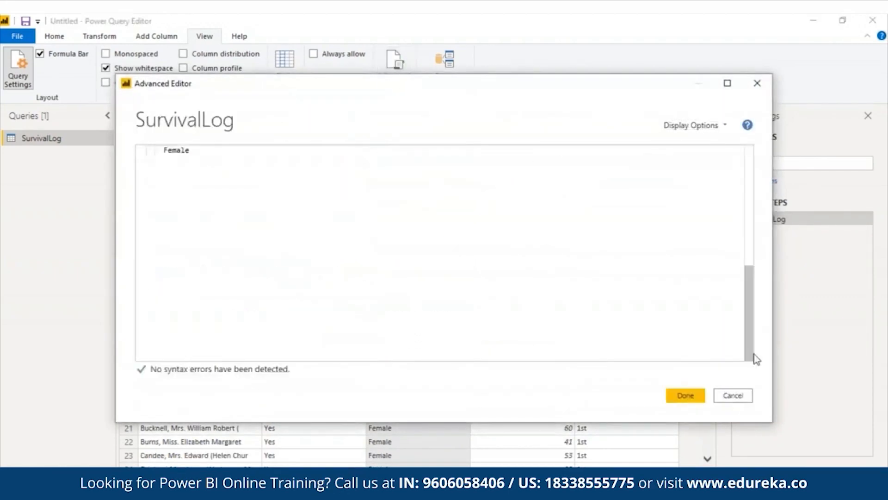
click(164, 154)
text(Avg)
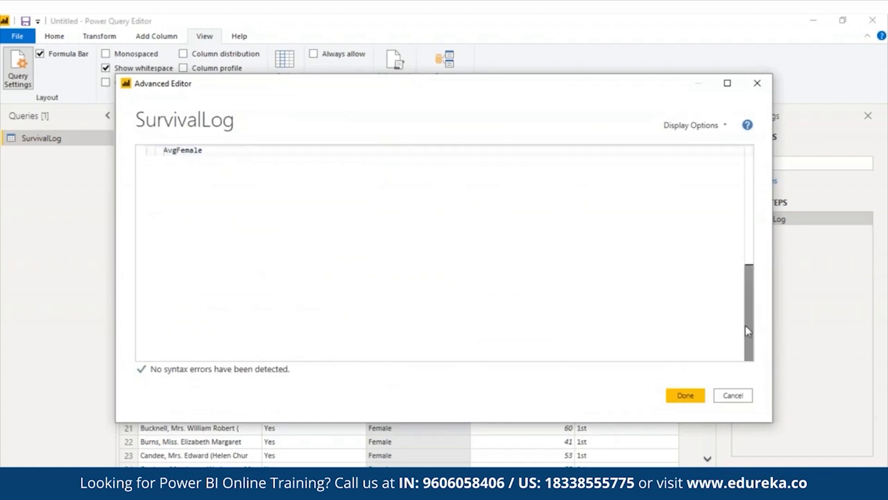
drag(746, 326, 748, 234)
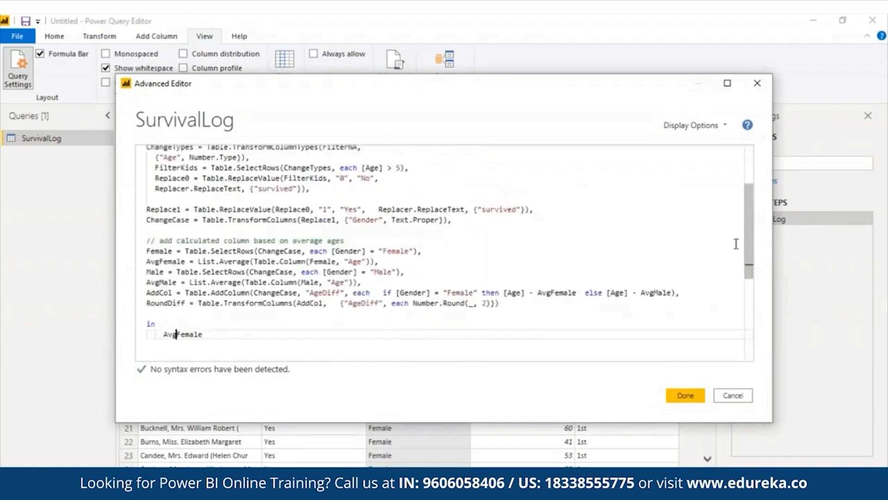
click(685, 395)
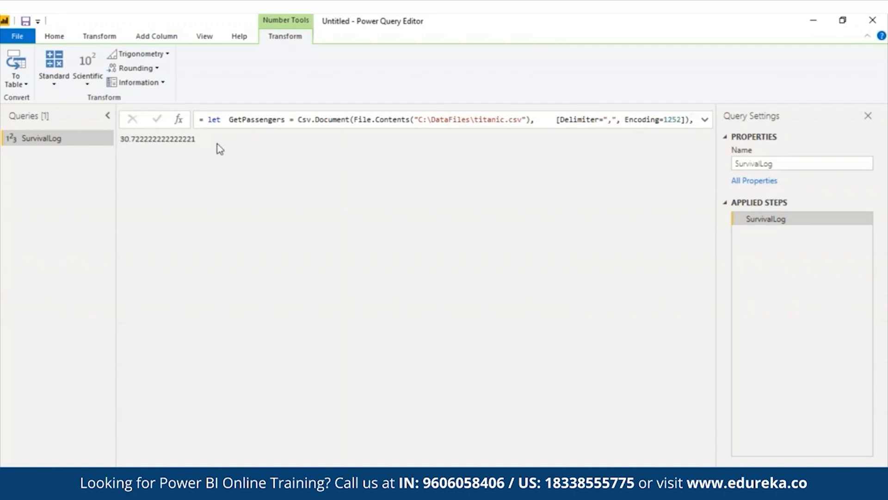
Step: Reopen the query code, review the Male, AvgMale and AddCol expressions, and make the accepted query return Male
click(445, 59)
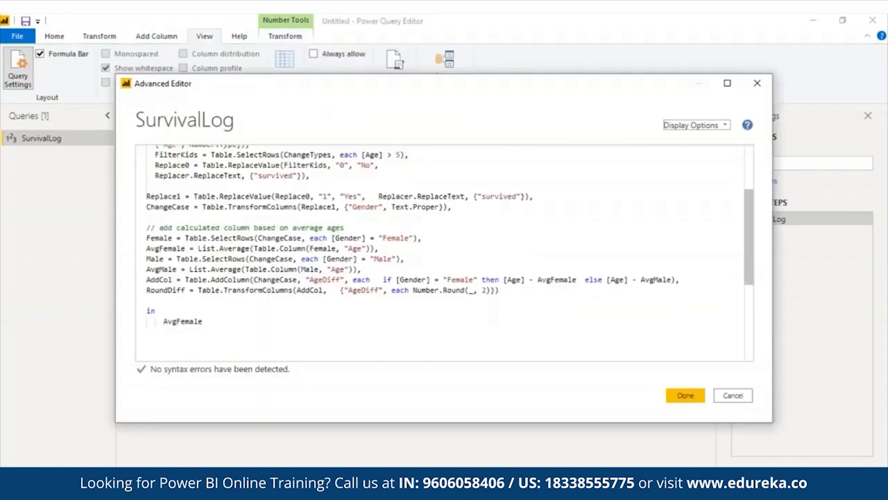
drag(146, 258, 364, 271)
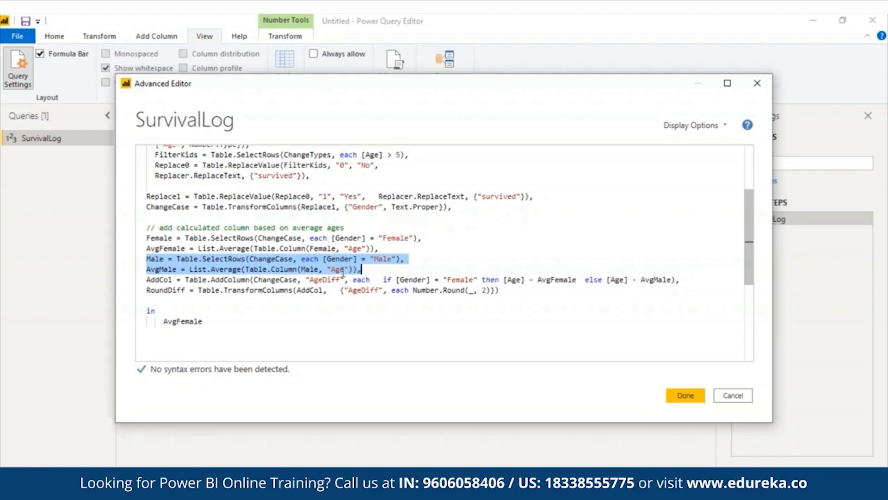
click(147, 280)
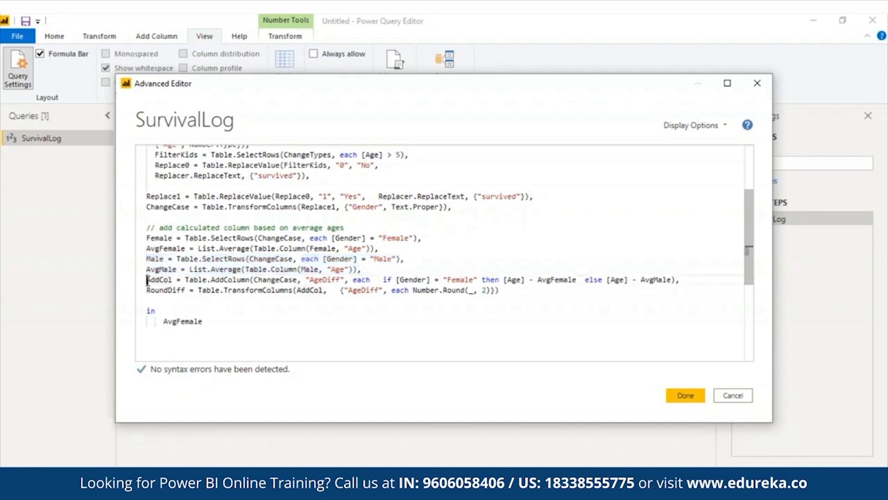
drag(147, 280, 690, 281)
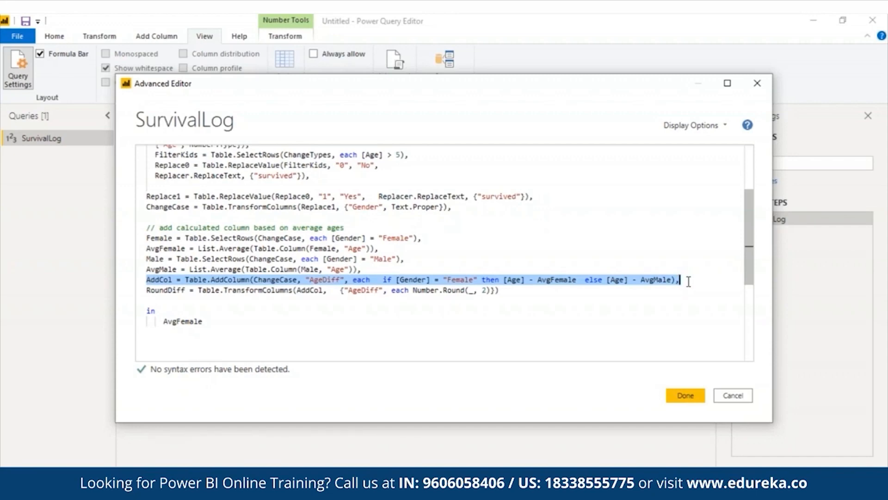
click(211, 320)
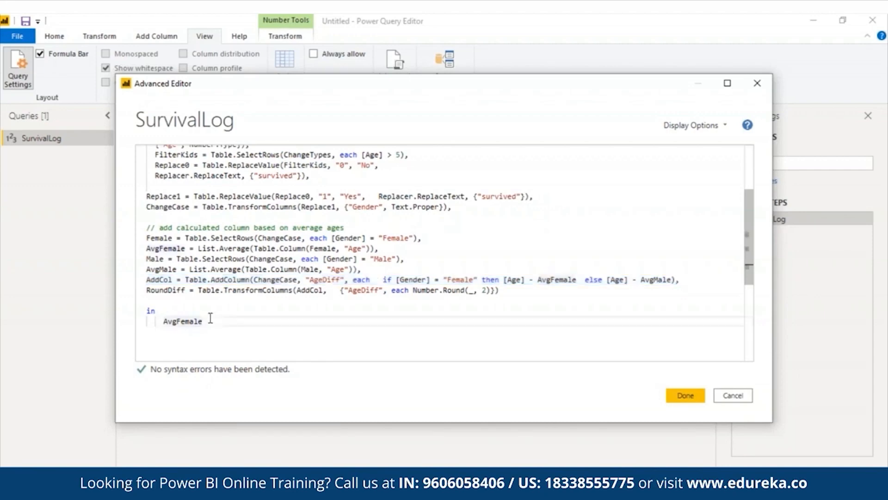
key(BackSpace)
key(BackSpace)
key(BackSpace)
key(BackSpace)
key(BackSpace)
key(BackSpace)
key(BackSpace)
key(BackSpace)
key(BackSpace)
text(Male)
key(Escape)
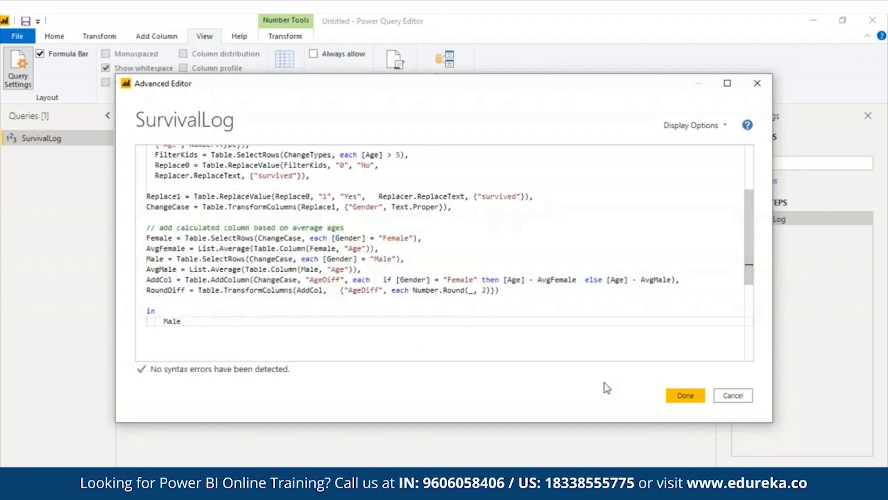
click(686, 396)
Step: Reopen the query code, change the returned step from Male to AvgMale, and accept it
click(393, 69)
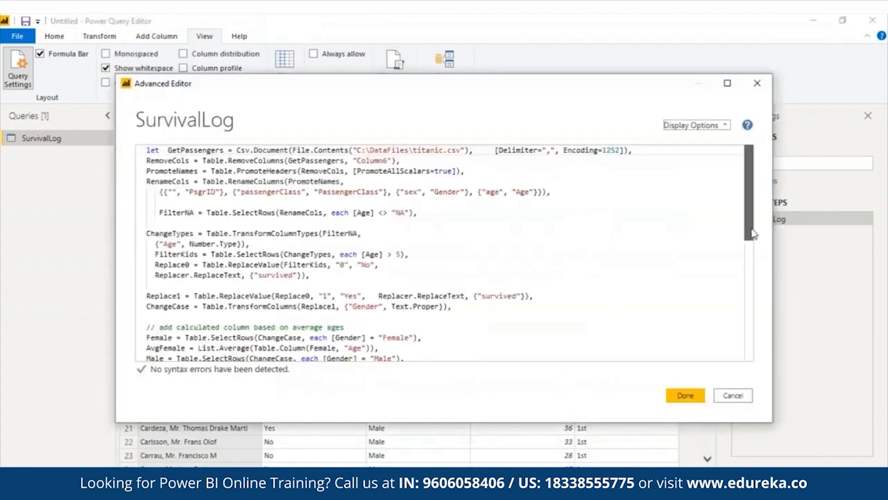
drag(751, 232, 751, 309)
click(166, 251)
text(AvgMale)
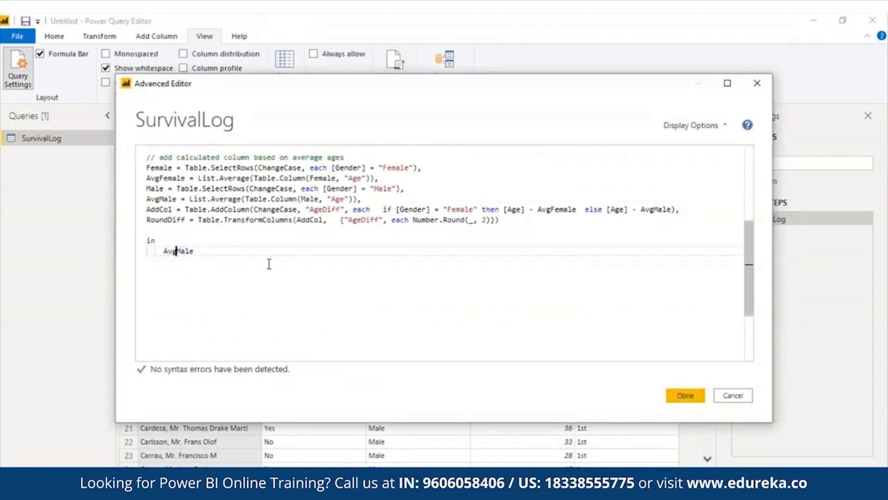
click(235, 244)
click(204, 252)
key(BackSpace)
key(BackSpace)
key(BackSpace)
key(BackSpace)
text(M)
click(212, 263)
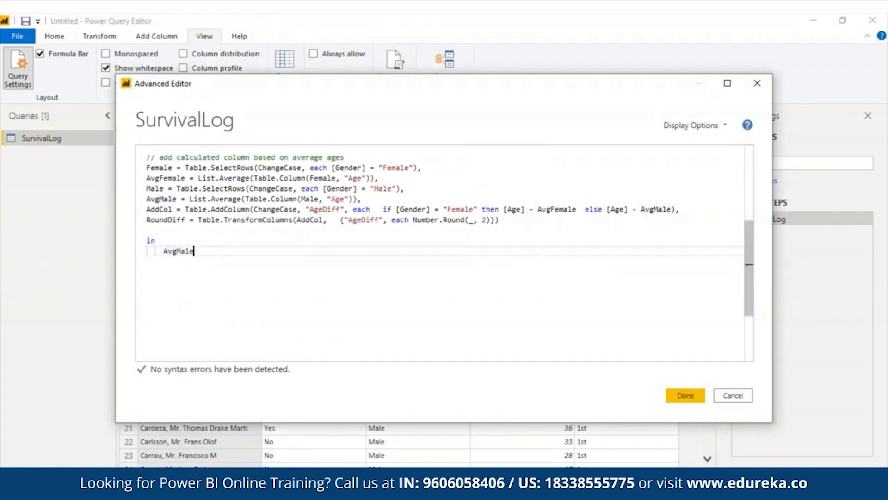
click(683, 394)
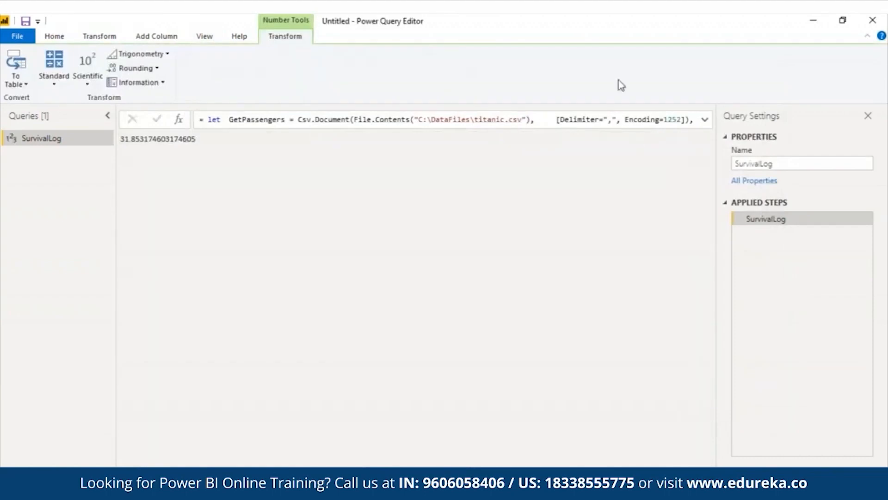
Step: Make the query return AddCol, accept the code, and view the new AgeDiff column
click(204, 36)
click(395, 70)
click(684, 397)
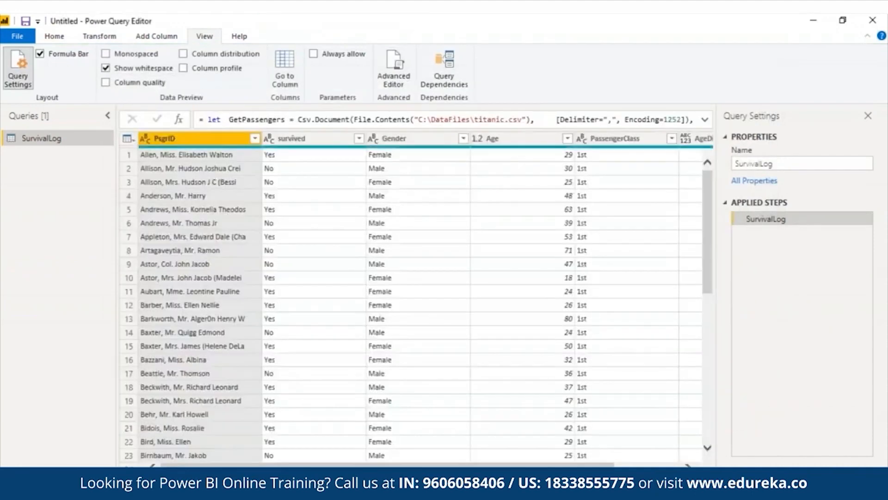
drag(583, 464, 700, 438)
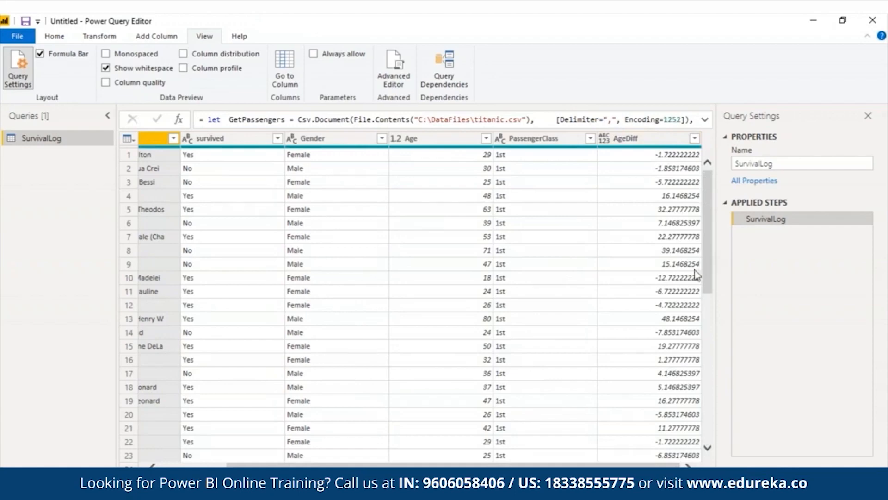
Step: Reopen the query code, review the AddCol and RoundDiff expressions, and change the returned step to RoundDiff
click(404, 64)
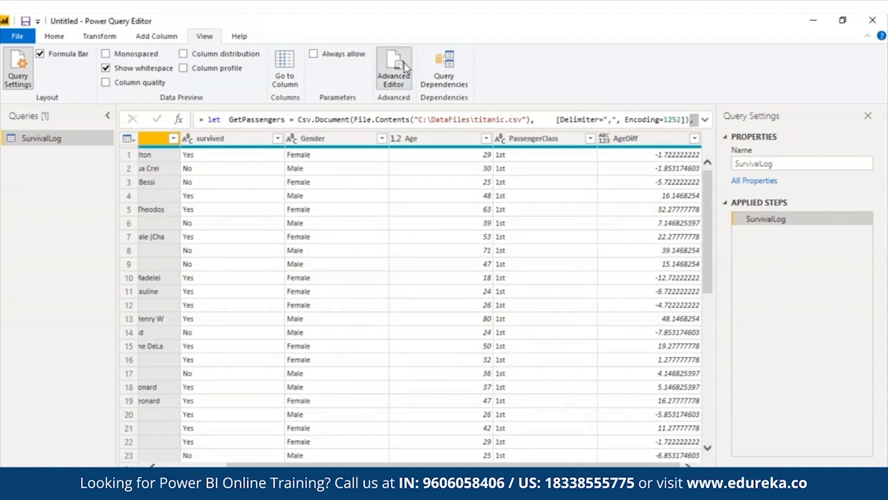
drag(750, 219, 750, 234)
drag(750, 234, 750, 291)
drag(146, 215, 146, 226)
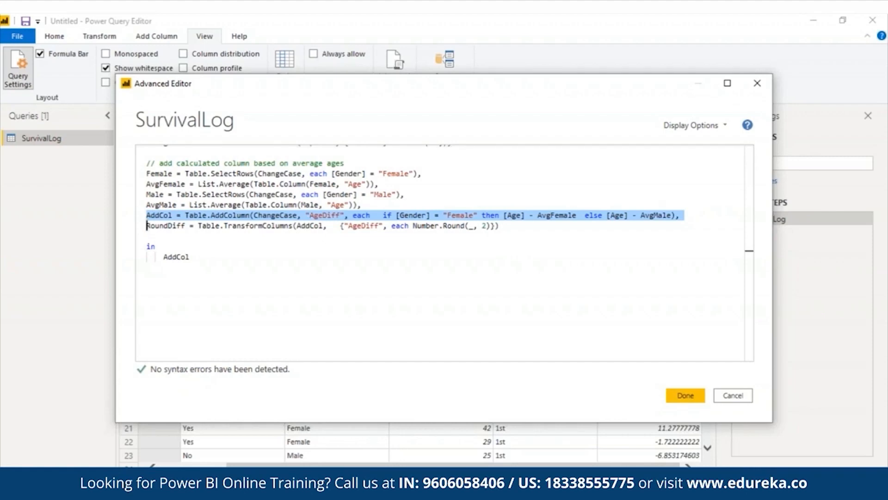
triple_click(363, 226)
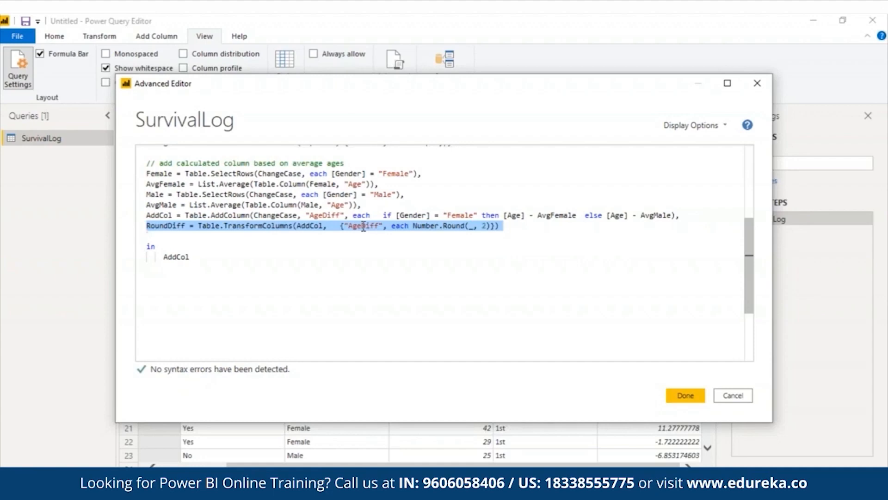
drag(189, 257, 163, 257)
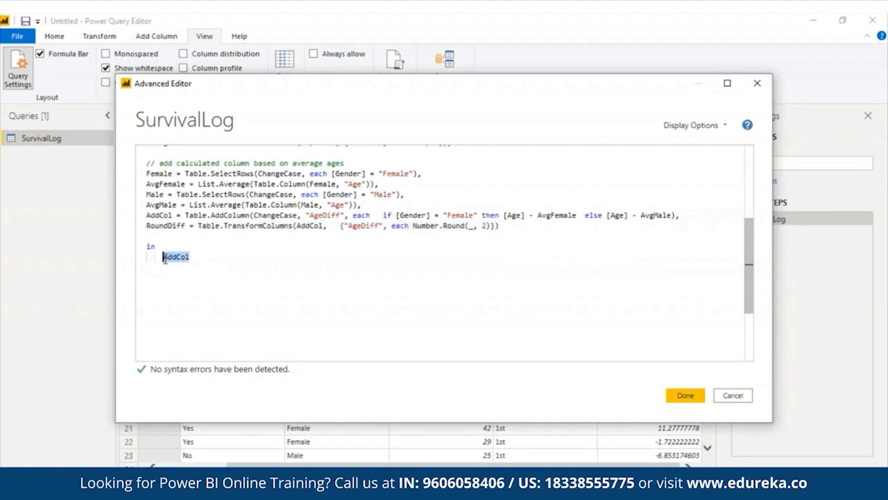
key(BackSpace)
text(Round)
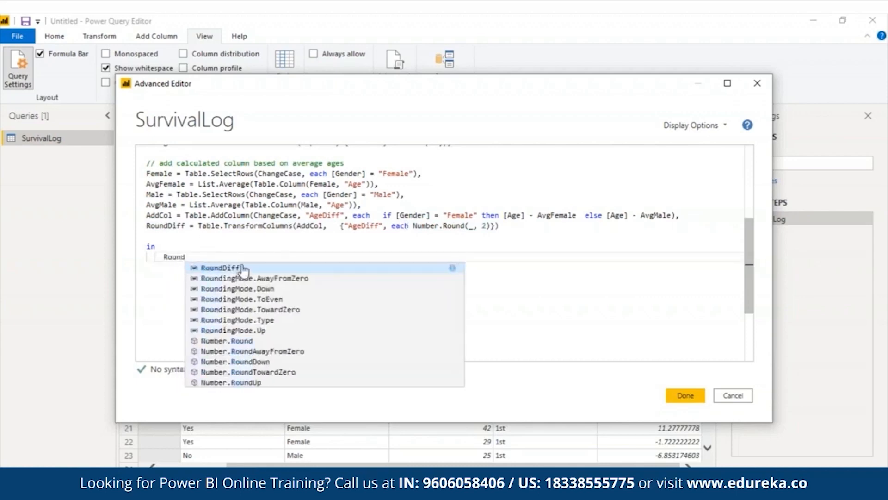
key(Return)
Step: Review the complete query code in the maximized code editor and accept it
scroll(743, 239, up, 3)
scroll(744, 239, up, 3)
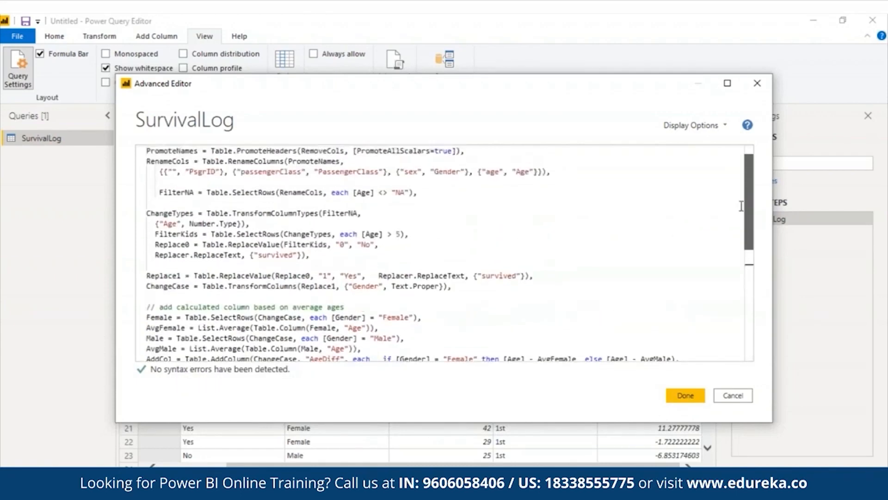
scroll(743, 217, down, 4)
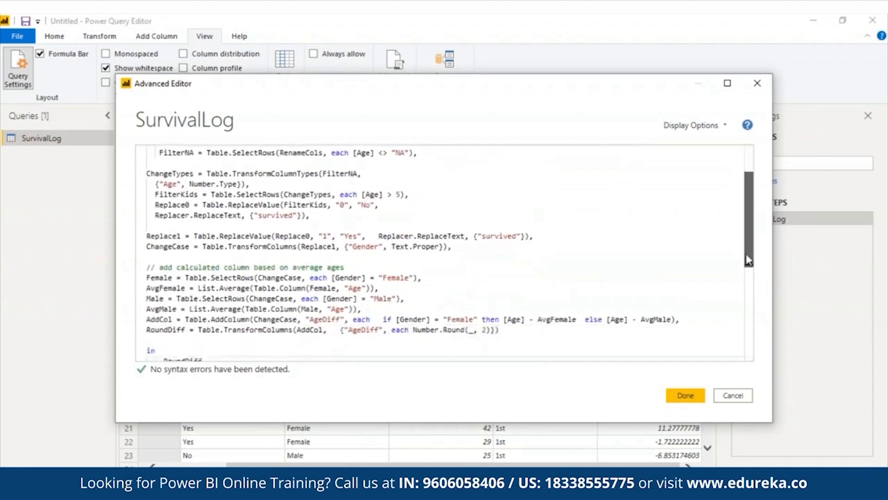
scroll(747, 235, up, 2)
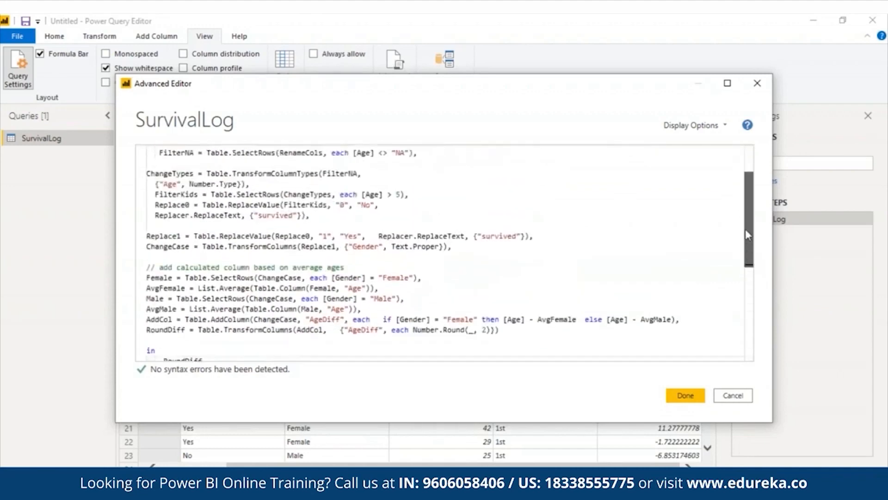
click(727, 83)
drag(869, 264, 854, 189)
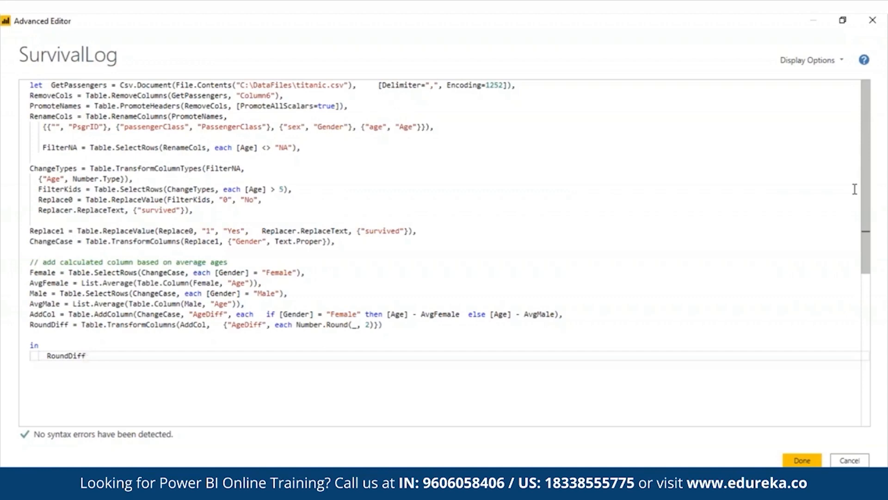
click(802, 460)
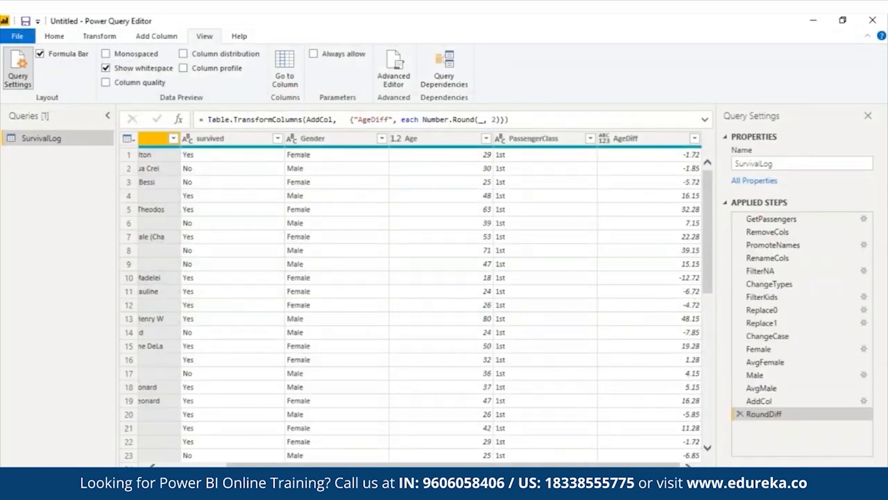
Step: Inspect the output of the AvgMale applied step, and return to the RoundDiff step's table
mouse_move(509, 465)
mouse_down()
mouse_move(443, 464)
mouse_move(509, 465)
mouse_up()
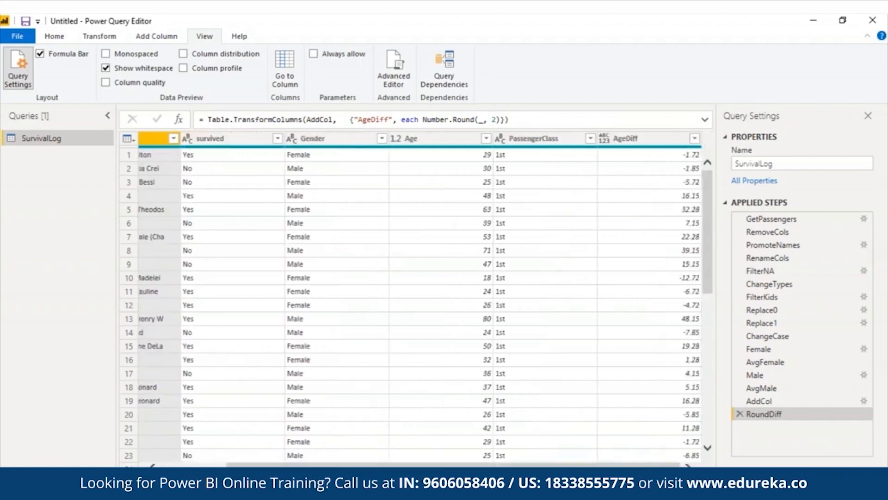
click(781, 386)
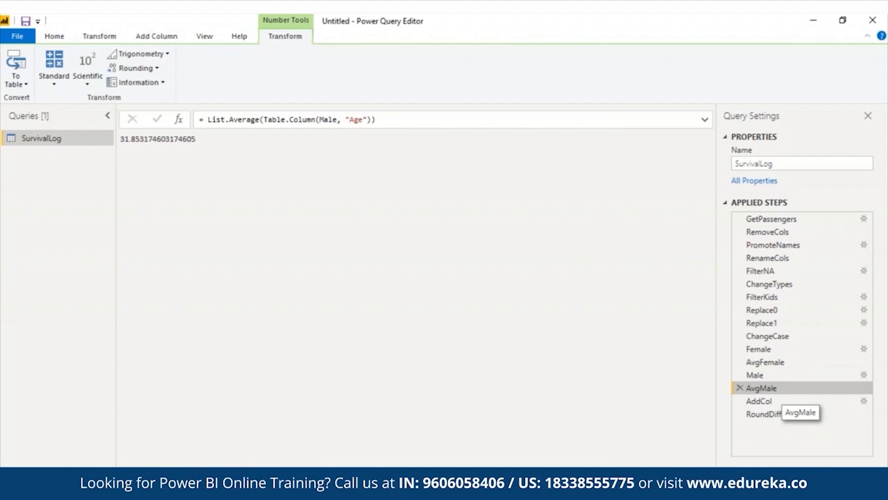
click(781, 415)
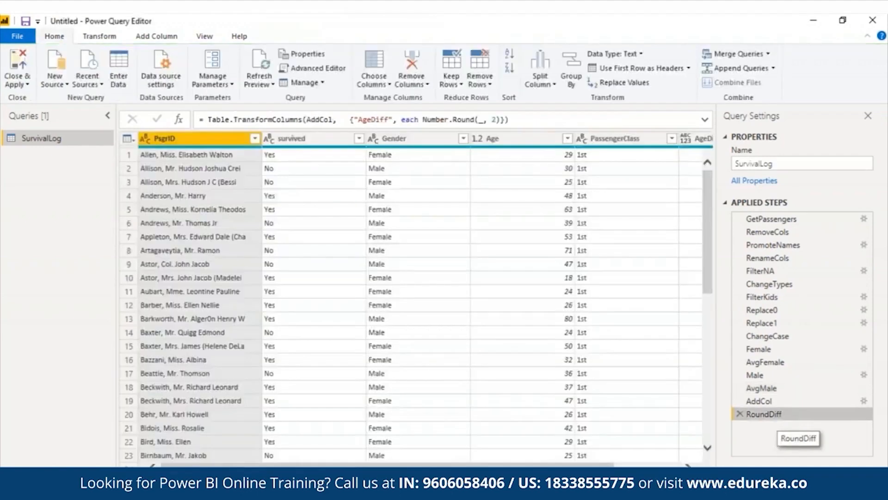